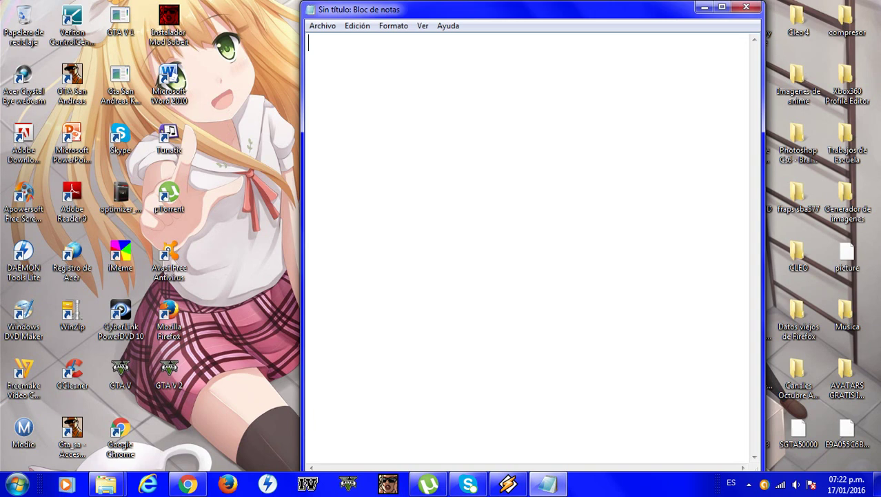
# Type the greeting line on opening Microsoft Office when it errors, ending 'DESDE EL ACCESO.'
pyautogui.write('HOLA ')
pyautogui.write('AMIGOS DE YO')
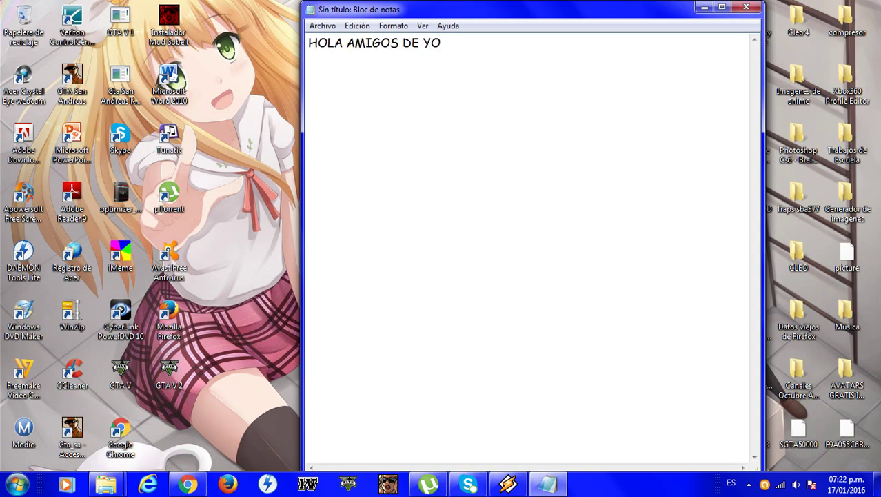
pyautogui.write('UTUBE. E')
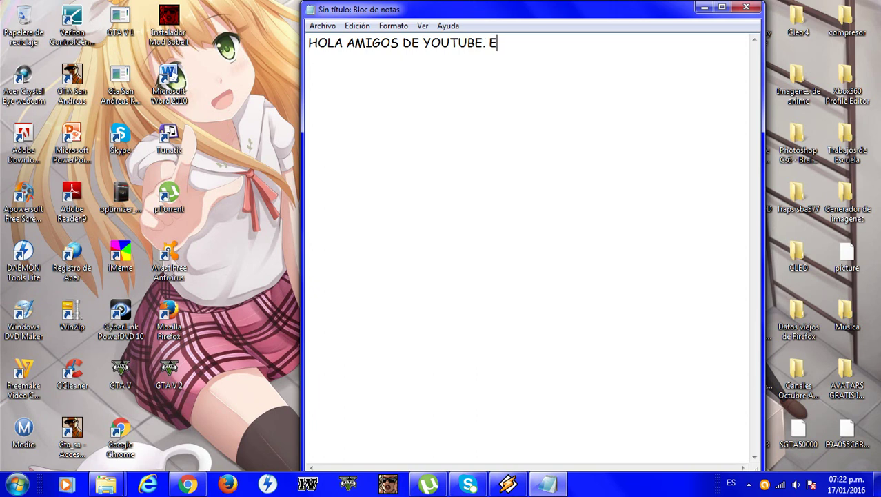
pyautogui.write('L DIA DE HOY')
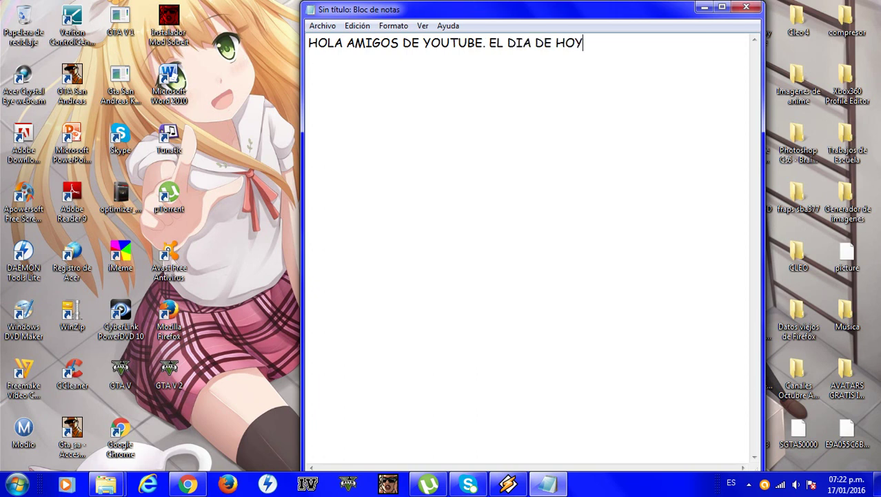
pyautogui.write(' APRENDERE')
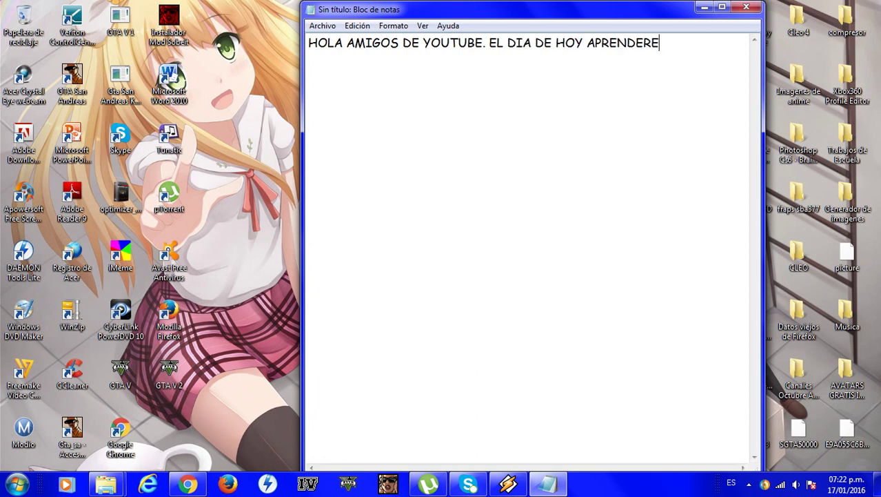
pyautogui.write('MOS A AB')
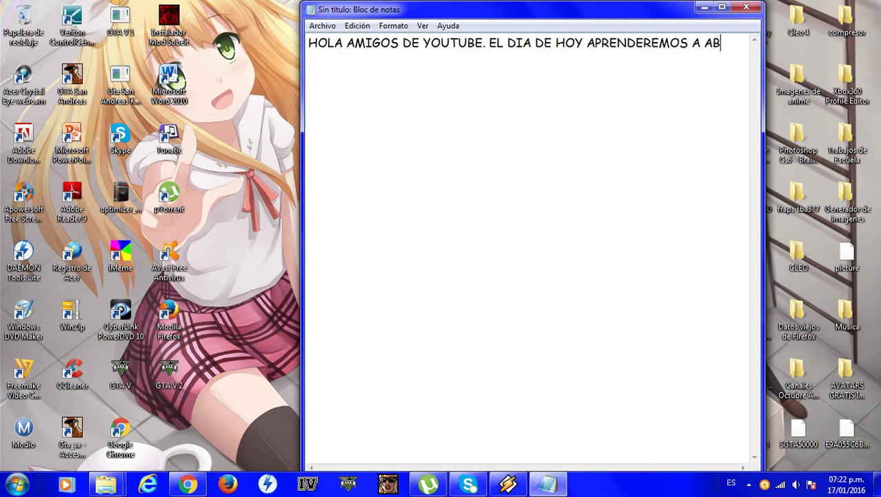
pyautogui.write('RIR NUE')
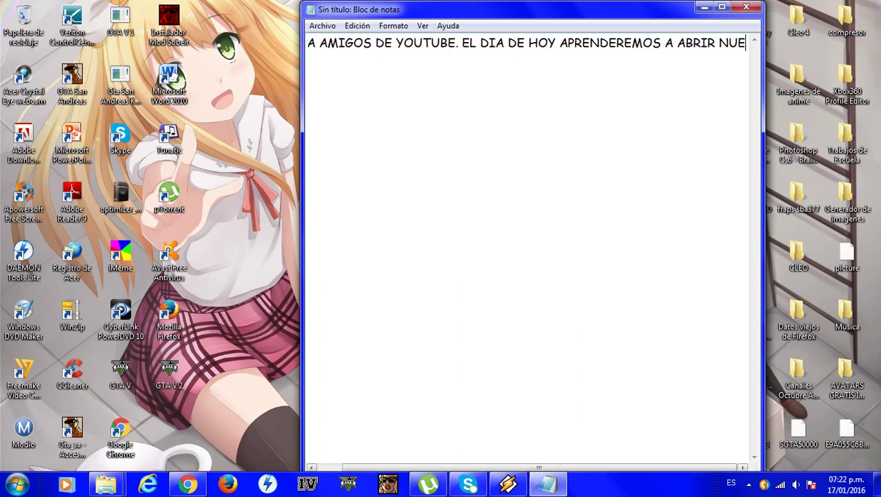
pyautogui.write('STRO MA')
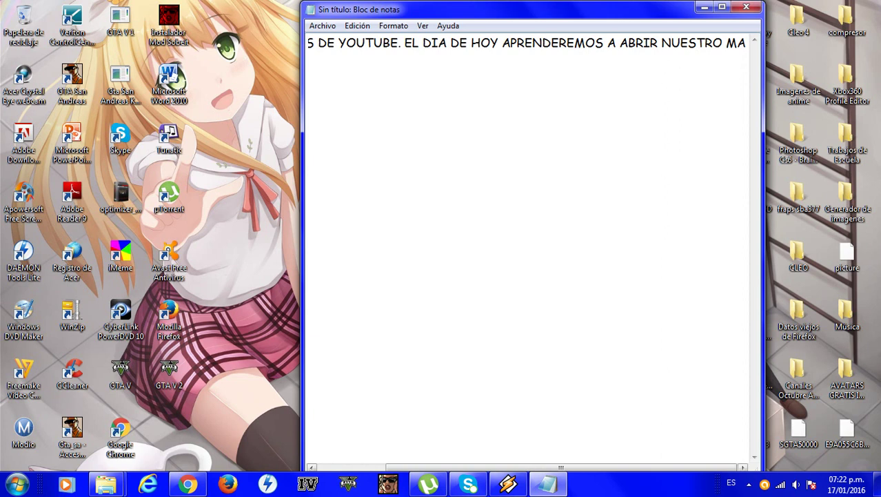
pyautogui.write('CROS')
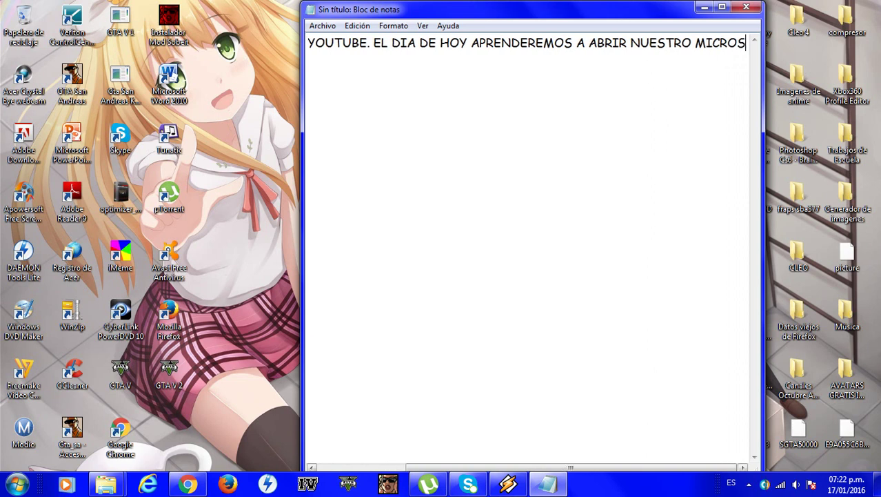
pyautogui.write('OFT OF')
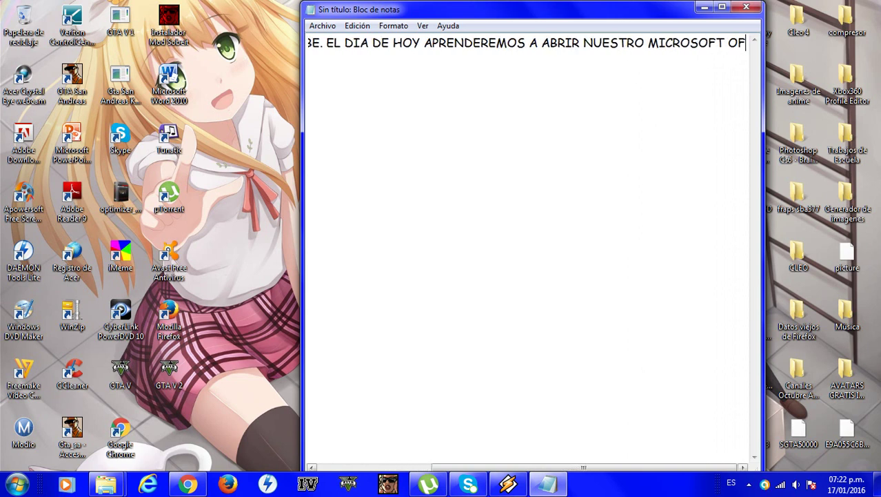
pyautogui.write('FICE EN ')
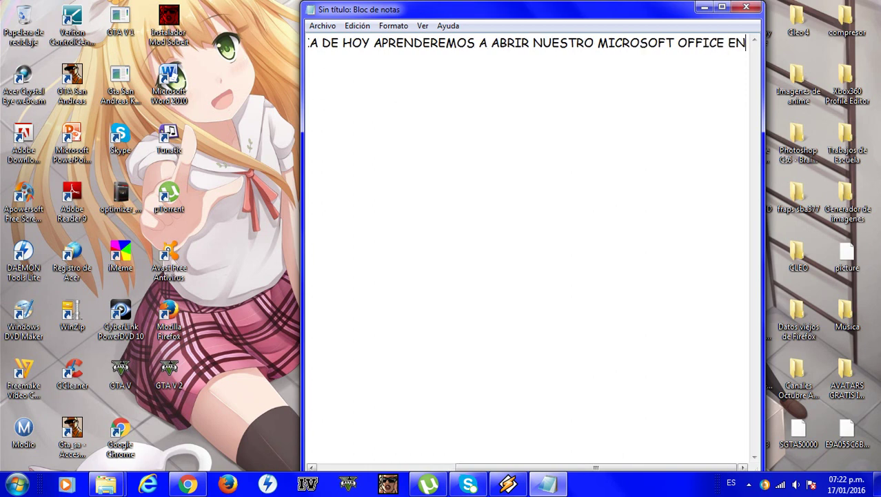
pyautogui.write('ESTE ')
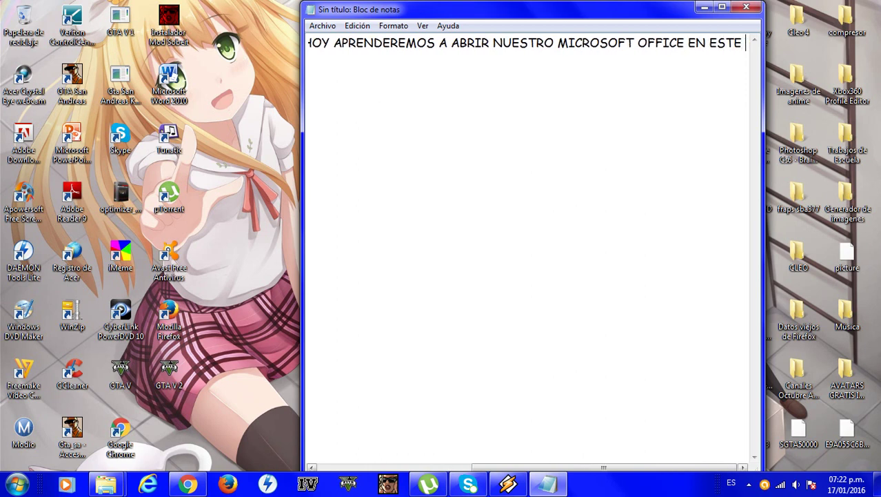
pyautogui.write('CASO SI PRE')
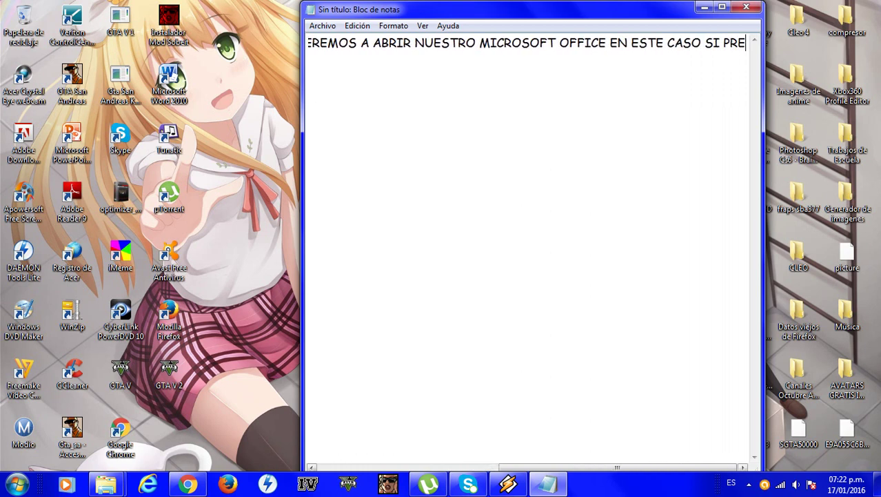
pyautogui.write('SENTA AL')
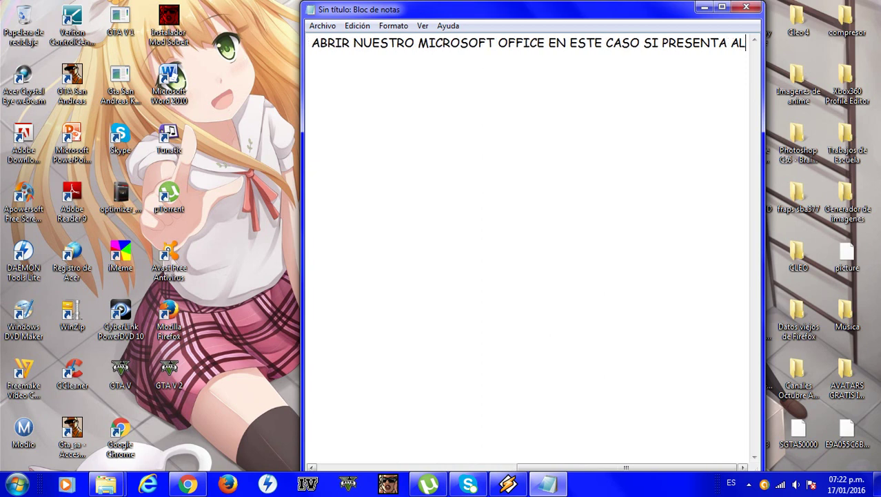
pyautogui.write('GUN ERROR ')
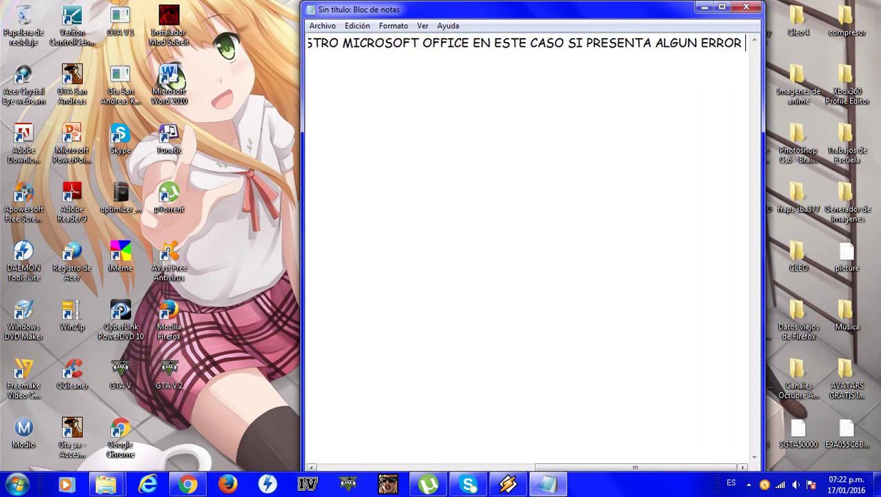
pyautogui.write('EN EL PAQUE')
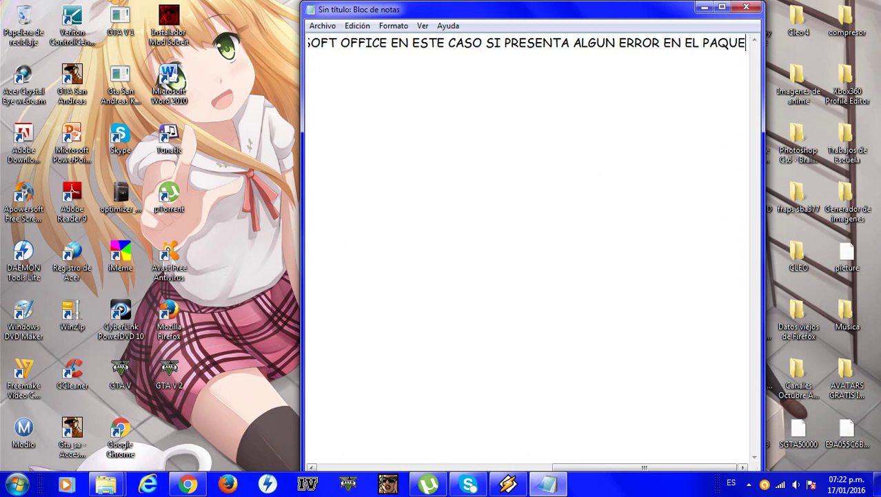
pyautogui.write('TE AL AB')
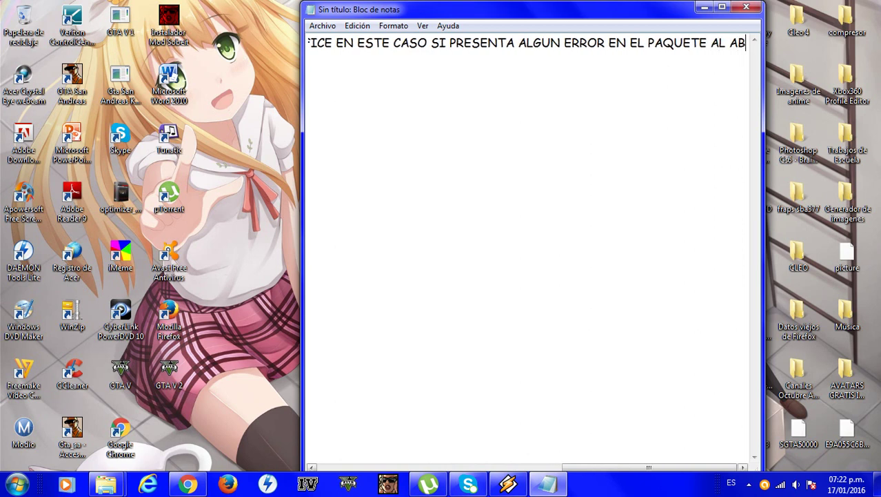
pyautogui.write('RIRLO DE ')
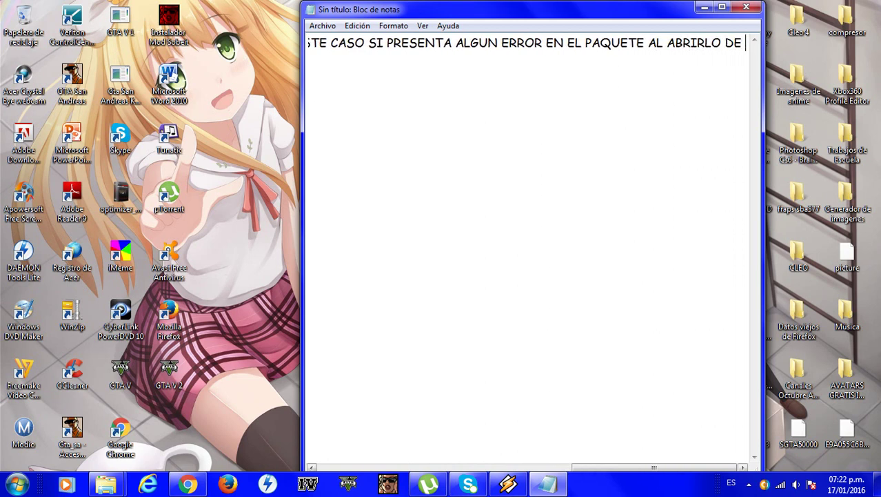
pyautogui.write('FORMA')
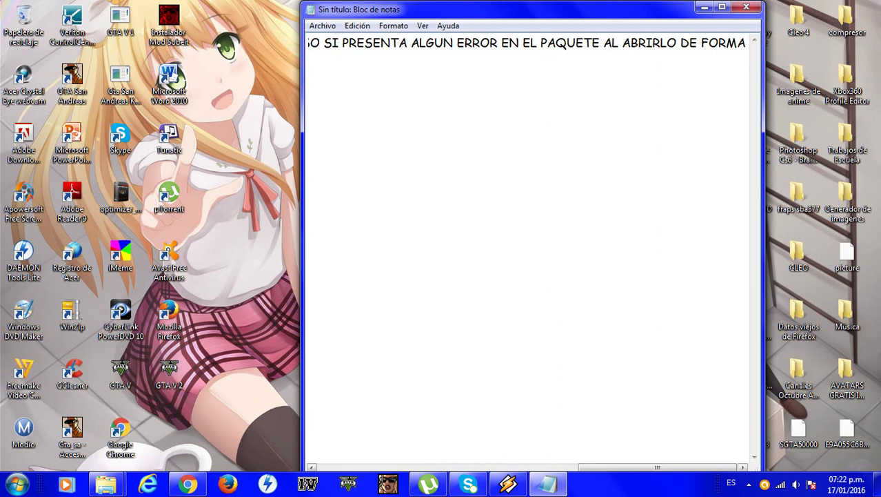
pyautogui.write(' DI')
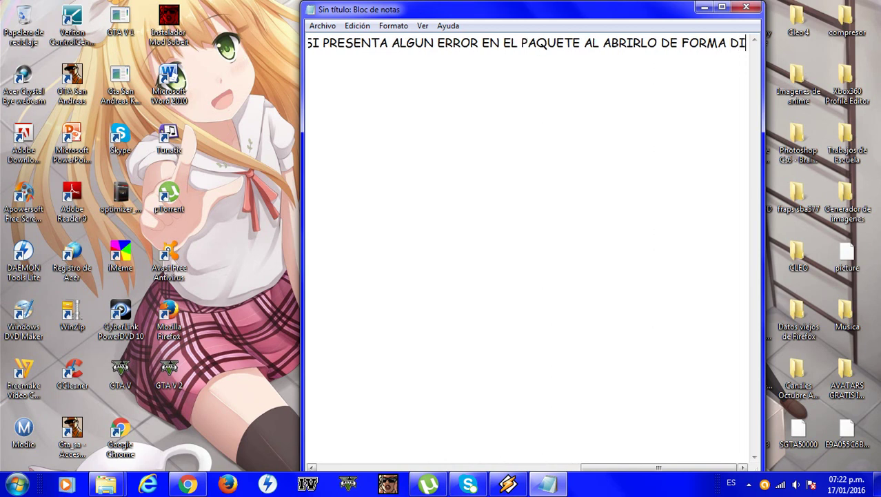
pyautogui.write('RECTA ')
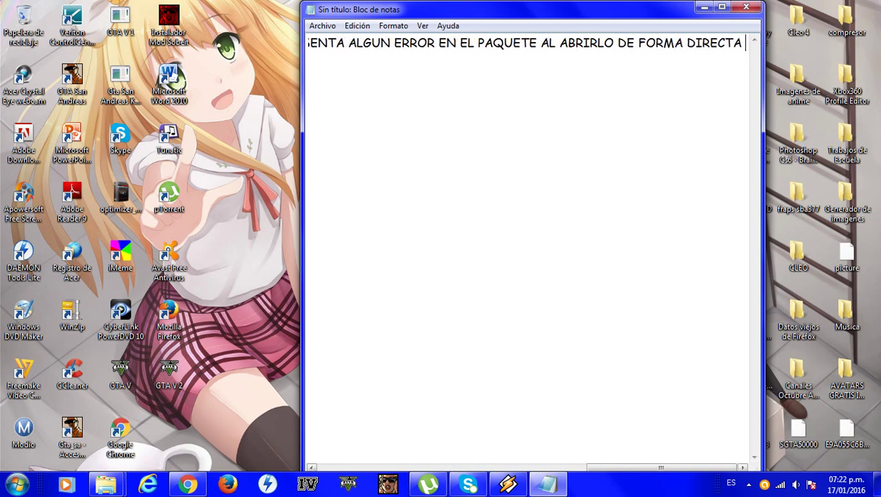
pyautogui.write('O DESDE ')
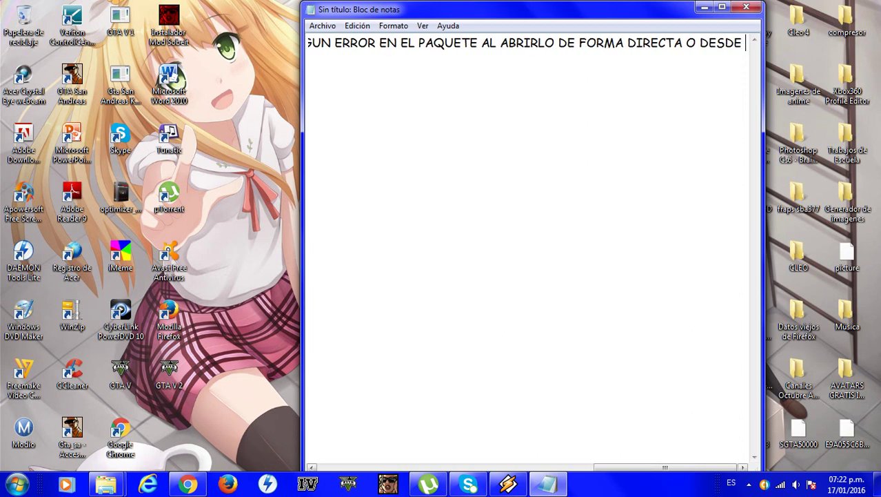
pyautogui.write('EL ACCREDS')
pyautogui.press('BackSpace')
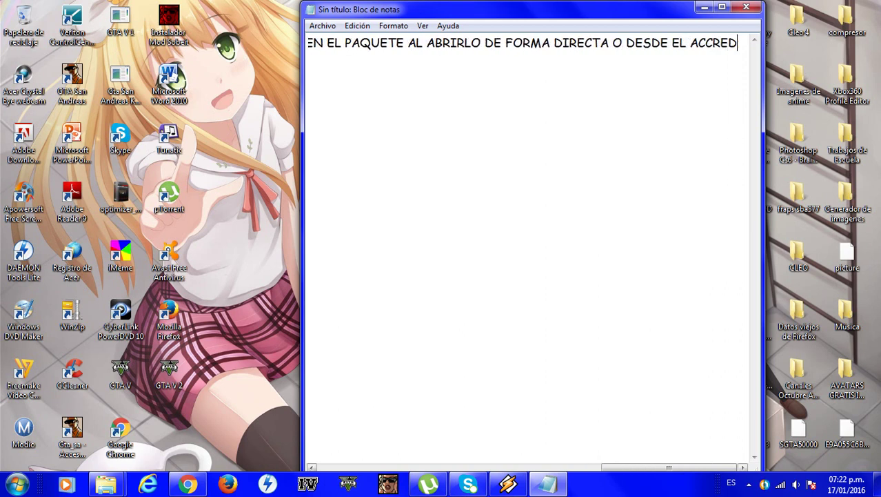
pyautogui.press('BackSpace')
pyautogui.press('BackSpace')
pyautogui.press('BackSpace')
pyautogui.write('ESO')
# Demonstrate the Word 2010 desktop shortcut failing with a 'Problema con el acceso directo' error
pyautogui.click(704, 7)
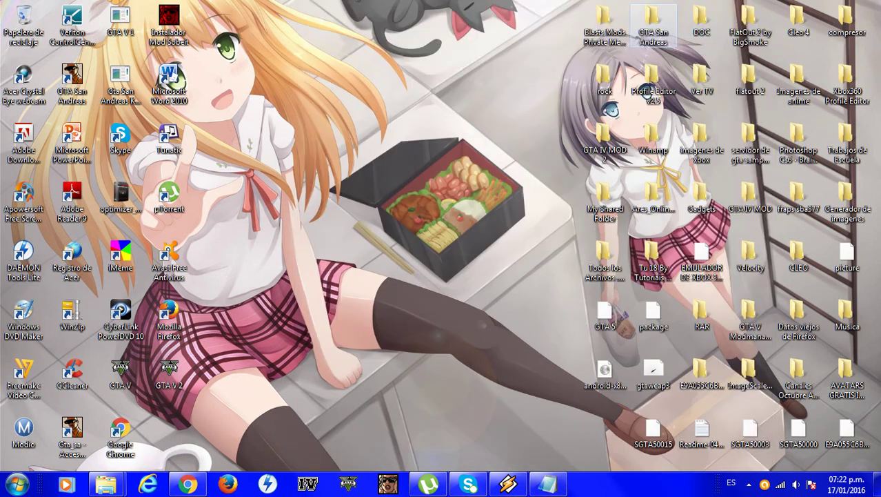
pyautogui.click(169, 83)
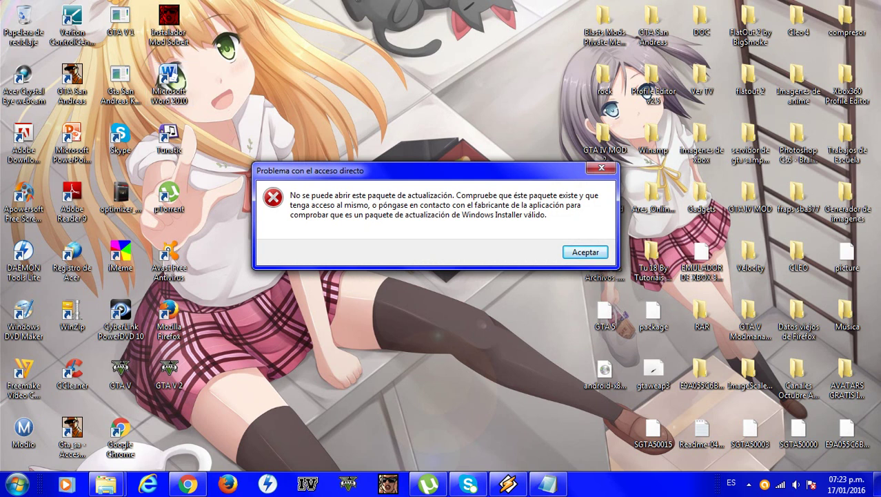
pyautogui.click(548, 484)
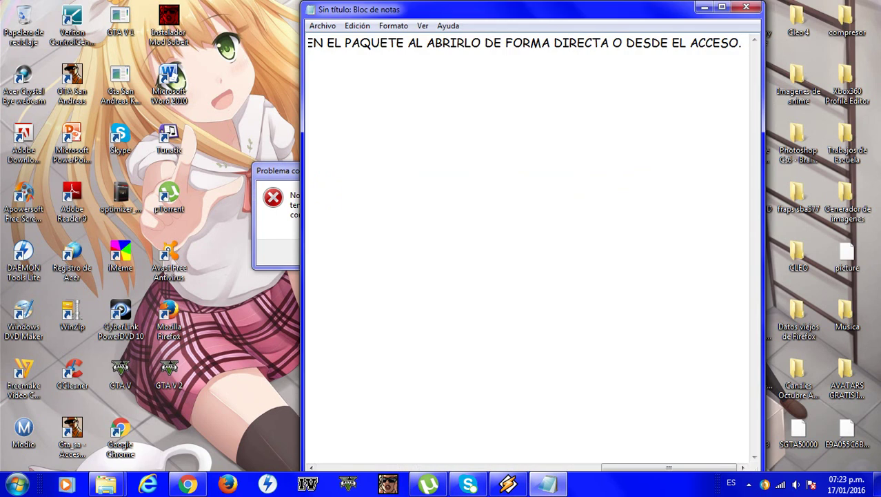
# Add 'COMO VEN ME MARCA ERROR. PERO COMO…' ending 'PONERMELA DIFICIL SIMPLEMENTE HAREMOS LO SIGUIENTE'
pyautogui.press('Return')
pyautogui.write('COMO VE')
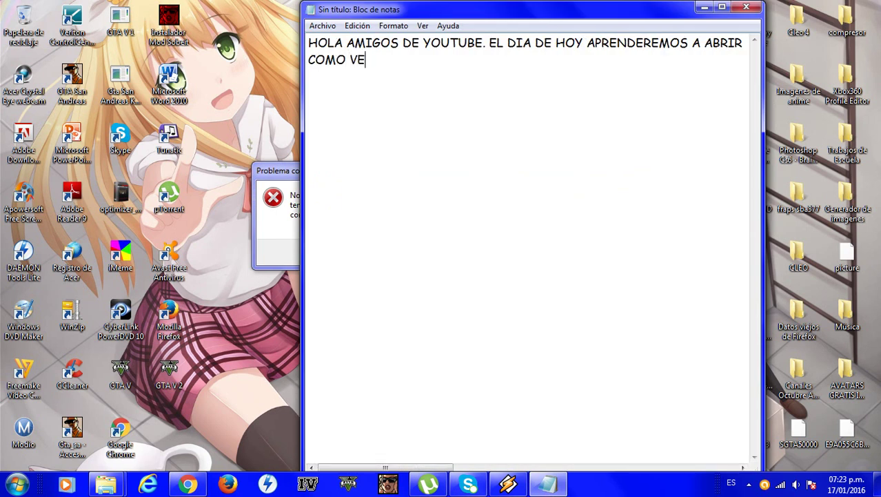
pyautogui.write('N ME MAR')
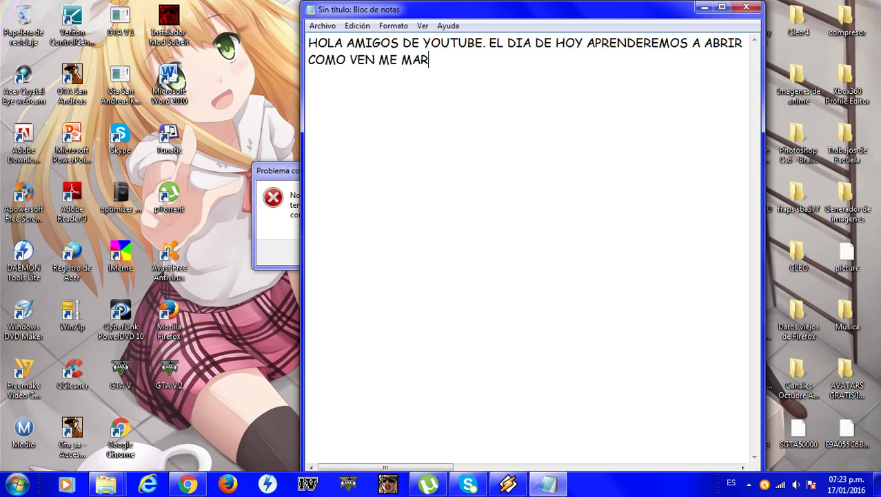
pyautogui.write('CA ERROR')
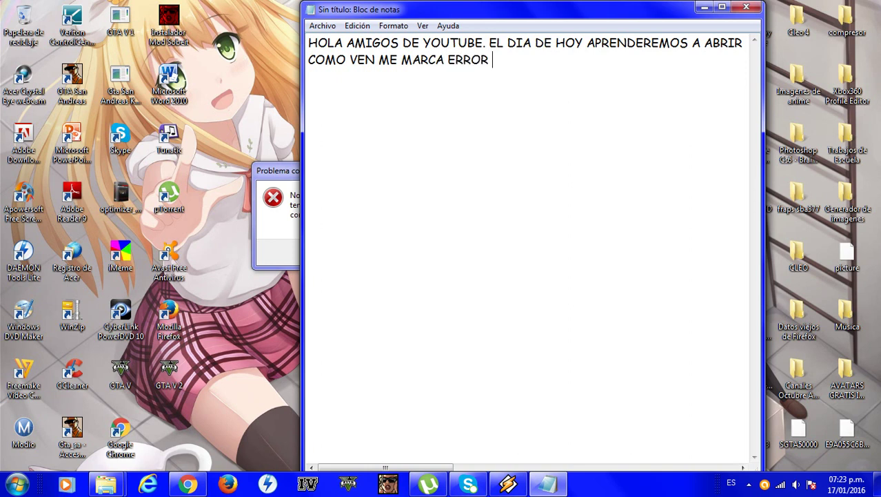
pyautogui.press('BackSpace')
pyautogui.write('. p')
pyautogui.press('BackSpace')
pyautogui.write('PERO COM')
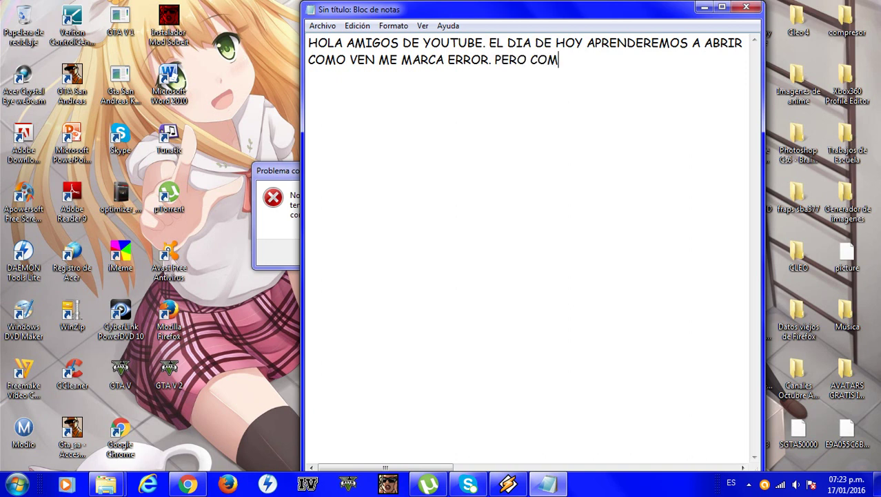
pyautogui.write('O A MI NO')
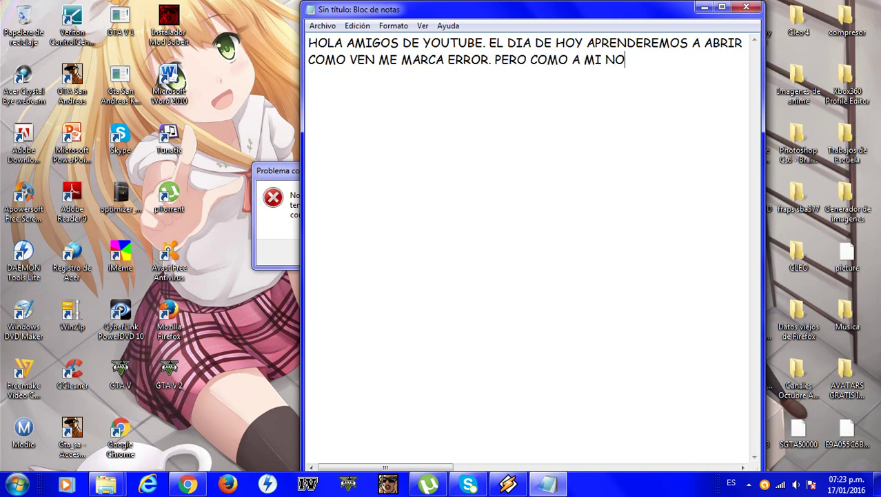
pyautogui.write(' ME GUSTA')
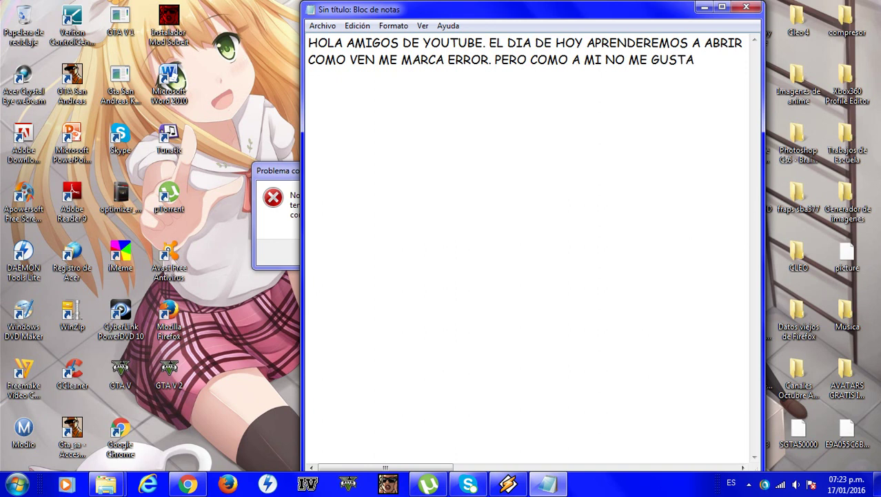
pyautogui.write(' BATALLAR ')
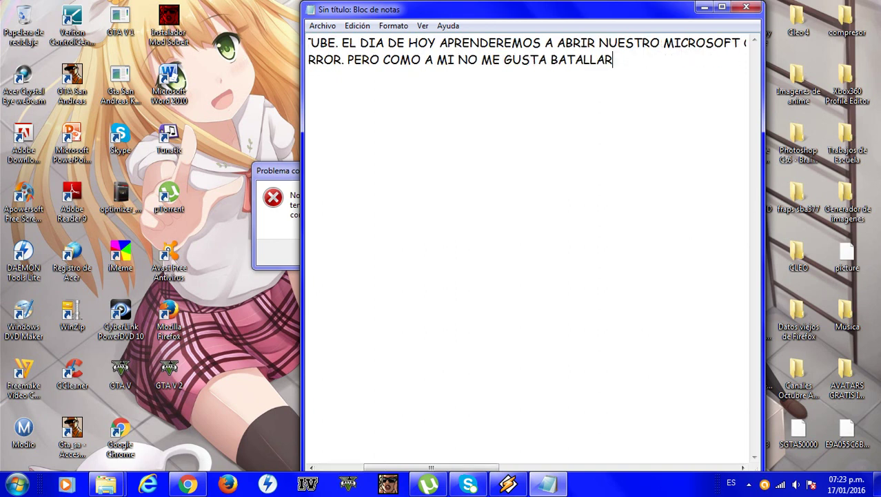
pyautogui.write('O PONERM')
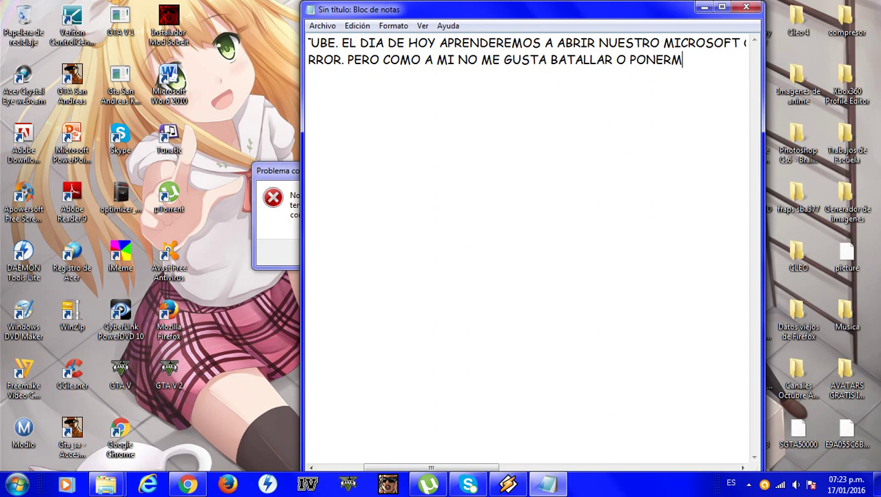
pyautogui.write('ELA DE')
pyautogui.press('BackSpace')
pyautogui.write('ID')
pyautogui.press('BackSpace')
pyautogui.write('FIC')
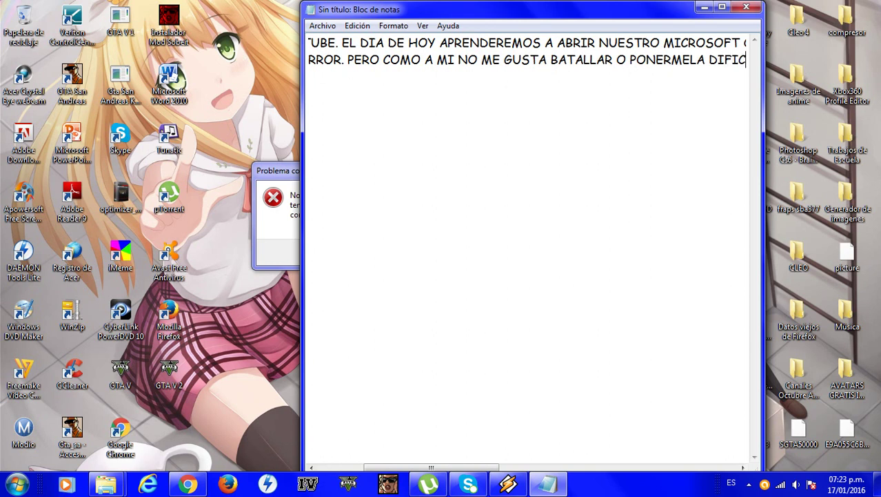
pyautogui.write('IL SIMPL')
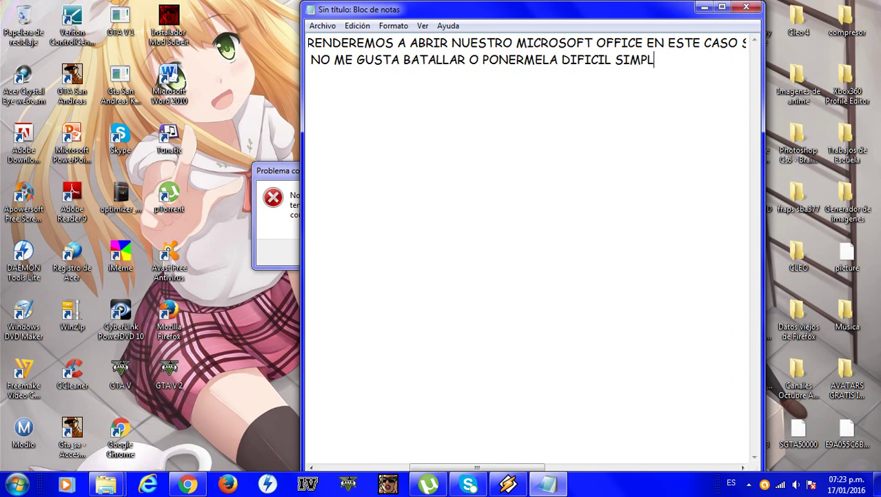
pyautogui.write('EMENTE ')
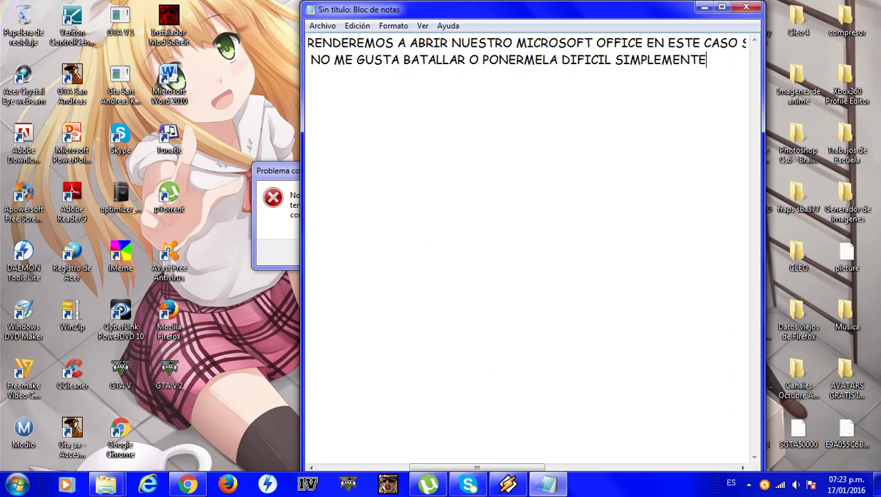
pyautogui.write('HAREMOS')
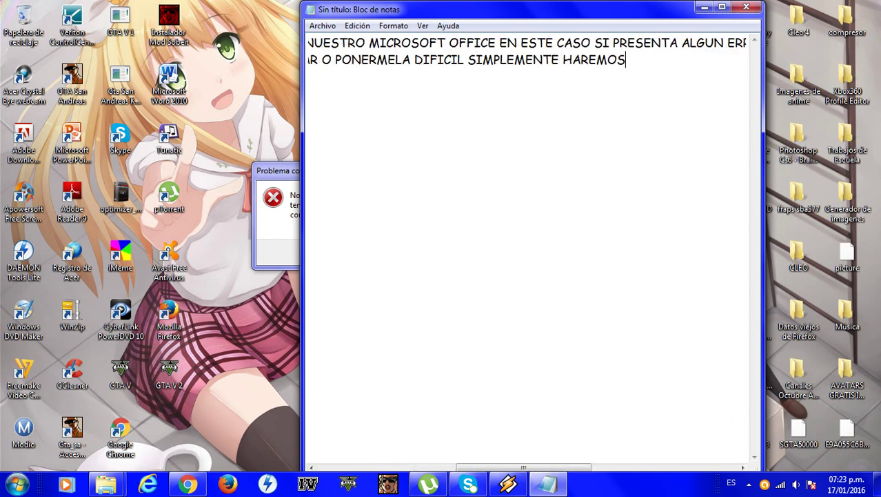
pyautogui.write(' LO SIGU')
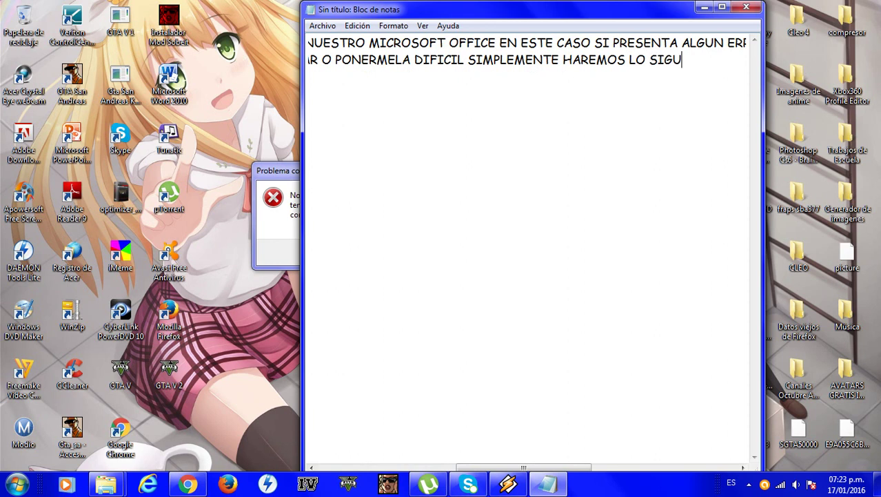
pyautogui.write('IENTE:')
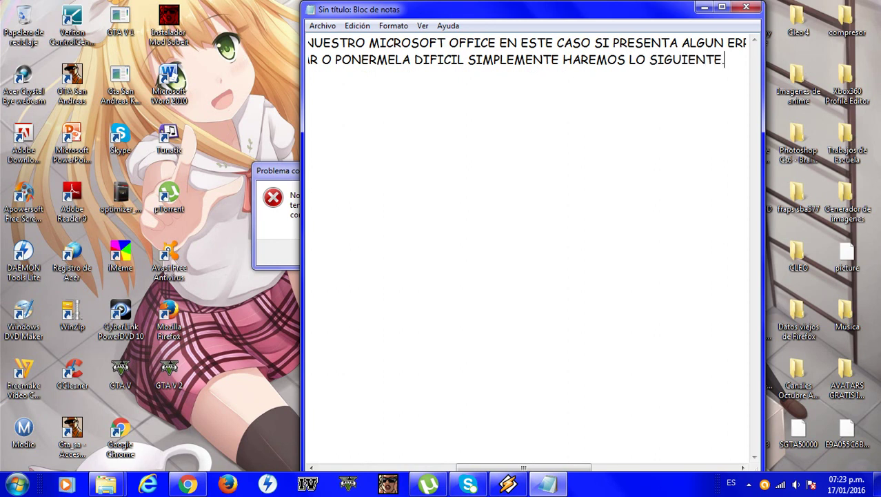
# After a blank line, write '1. Abrir el programa "ejecutar desde el inicio de windows en la seccion de buscar'
pyautogui.press('Return')
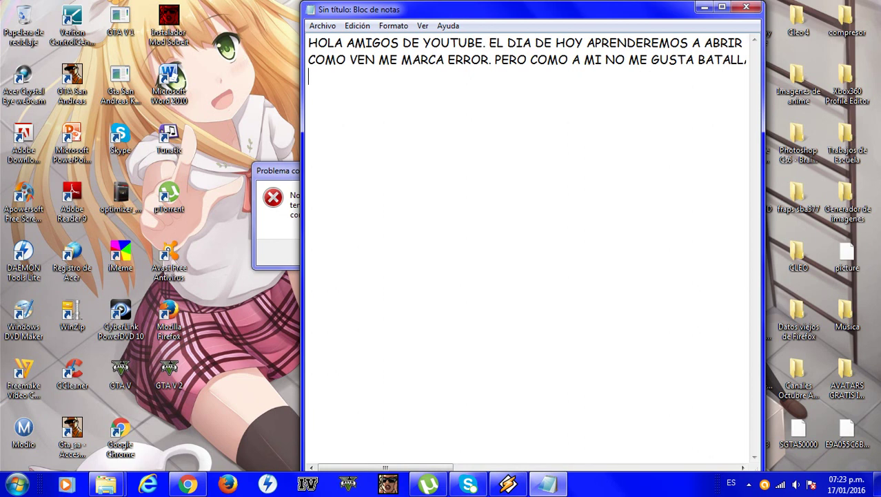
pyautogui.press('Return')
pyautogui.press('Return')
pyautogui.write('1')
pyautogui.write('. A')
pyautogui.write('brir el p')
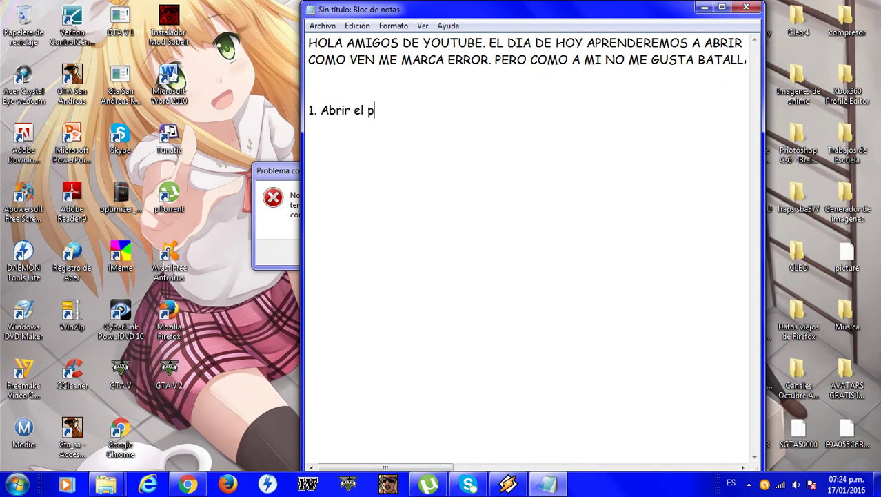
pyautogui.write('rograma e')
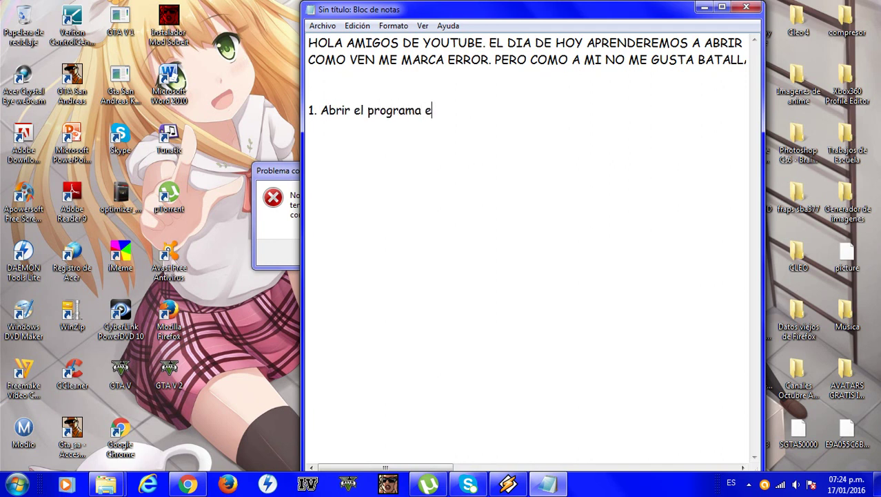
pyautogui.write('jec')
pyautogui.press('BackSpace')
pyautogui.press('BackSpace')
pyautogui.press('BackSpace')
pyautogui.press('BackSpace')
pyautogui.write('"ejecu')
pyautogui.write('tar des de')
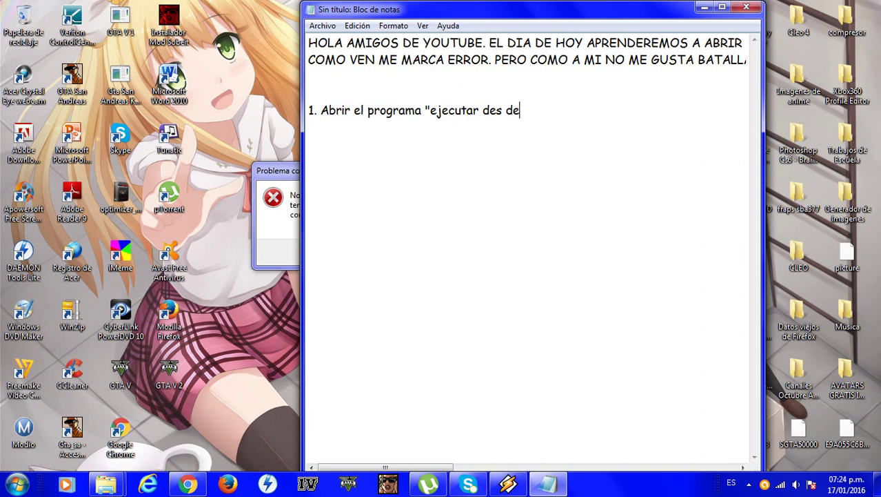
pyautogui.press('BackSpace')
pyautogui.press('BackSpace')
pyautogui.press('BackSpace')
pyautogui.write('de en')
pyautogui.press('BackSpace')
pyautogui.write('l i')
pyautogui.write('nicio de')
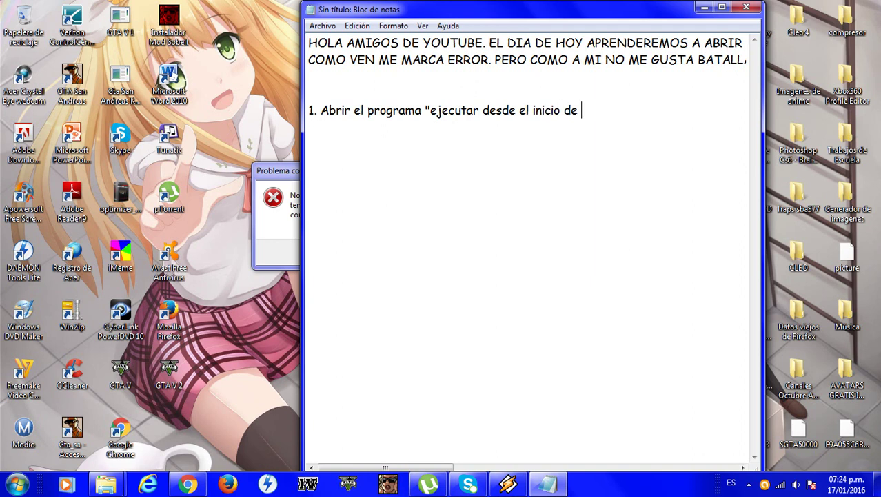
pyautogui.write(' windows ')
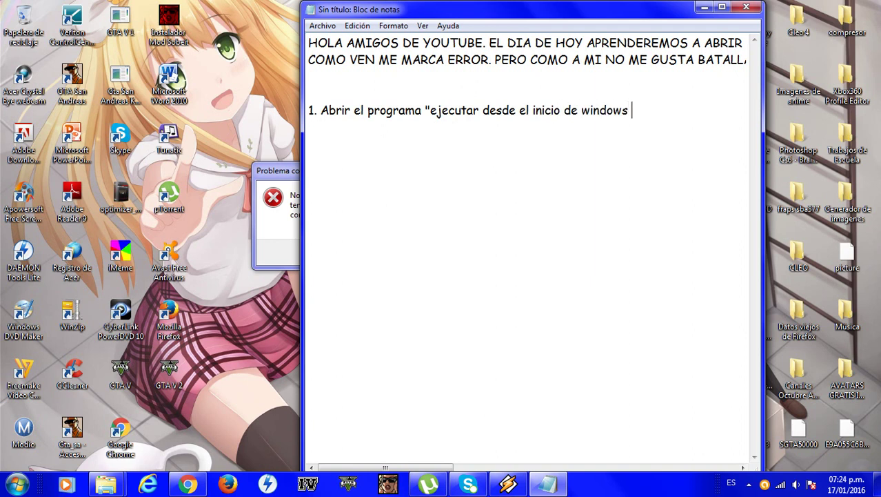
pyautogui.write('w')
pyautogui.press('BackSpace')
pyautogui.write('e')
pyautogui.press('BackSpace')
pyautogui.write('n')
pyautogui.write(' la seccio')
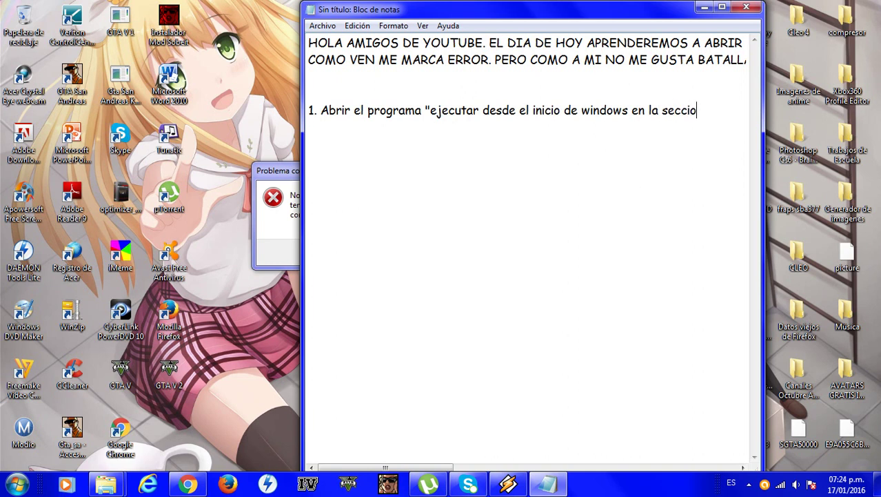
pyautogui.write('n de busca')
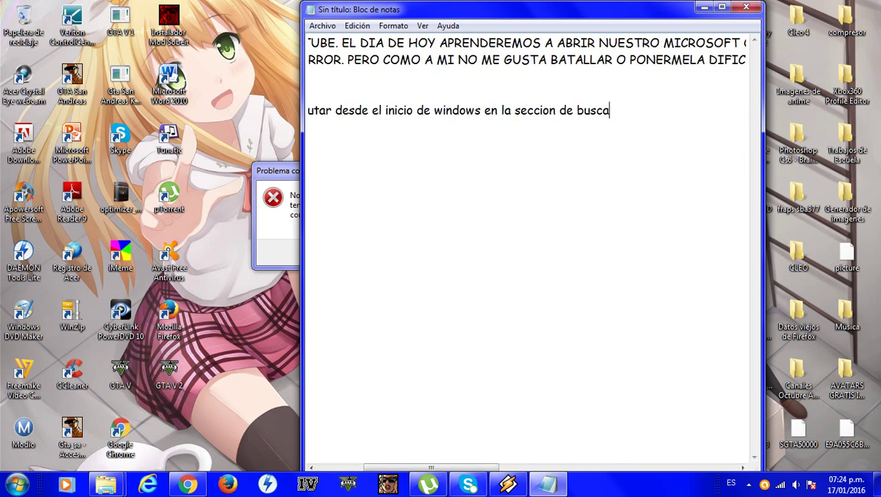
pyautogui.write('r.')
# Dismiss the shortcut error and open Ejecutar by searching 'ejecutar' in the Start menu
pyautogui.click(704, 7)
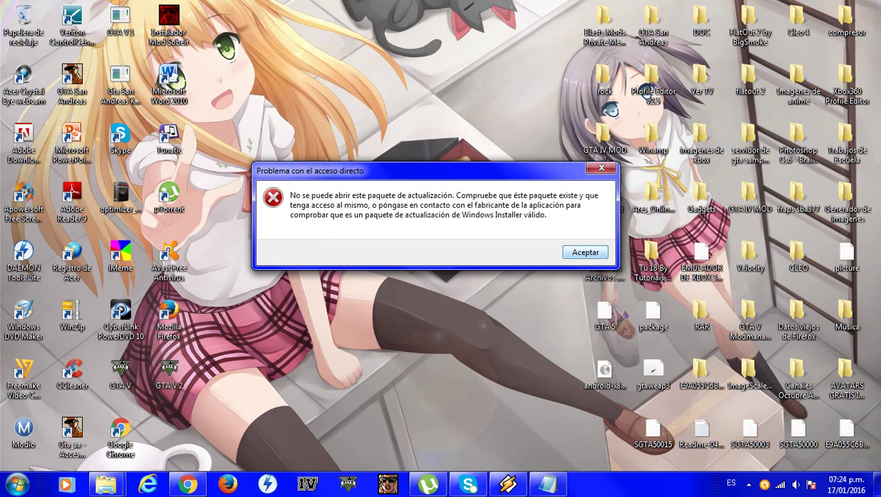
pyautogui.click(586, 251)
pyautogui.click(17, 484)
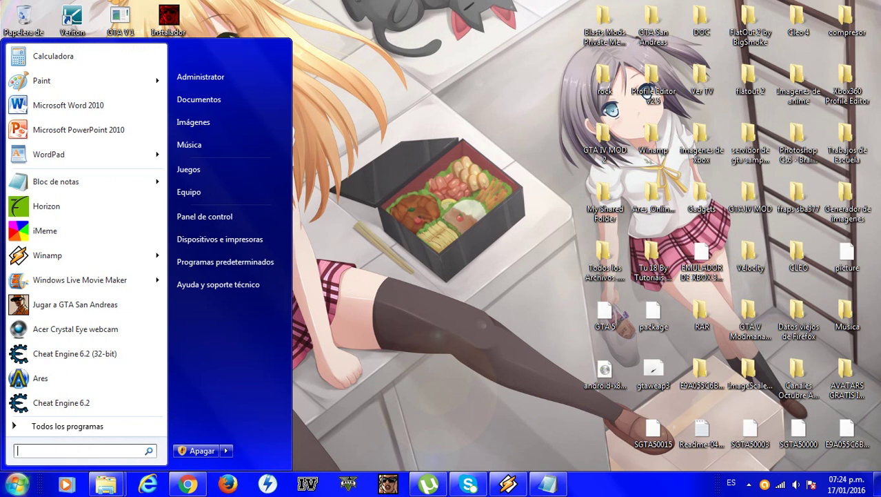
pyautogui.write('ejecutar')
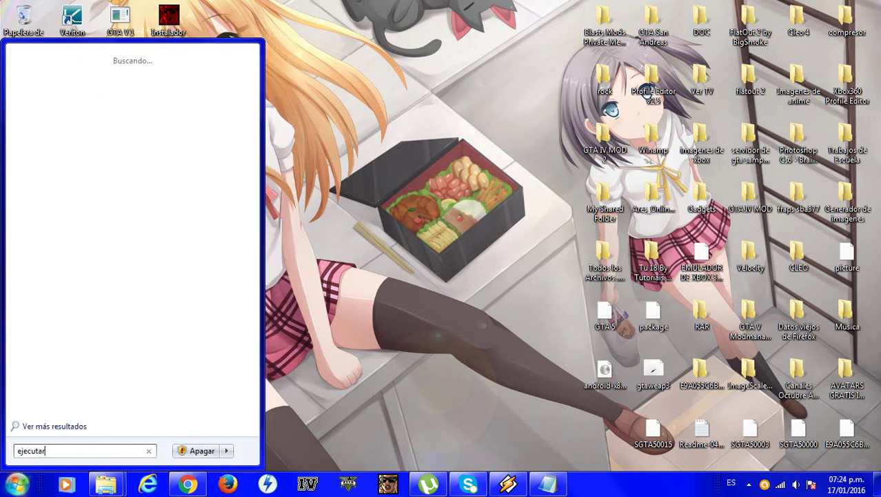
pyautogui.press('Return')
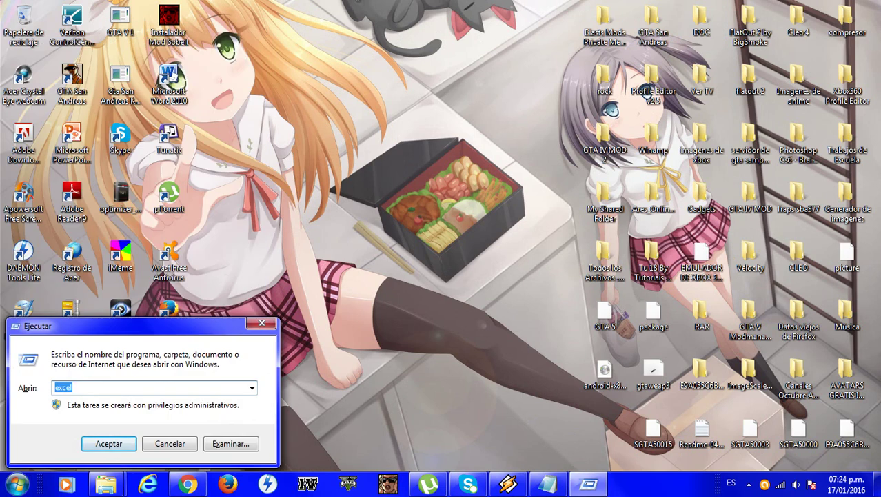
# Pick winword from the Ejecutar command history and return to the note
pyautogui.click(252, 387)
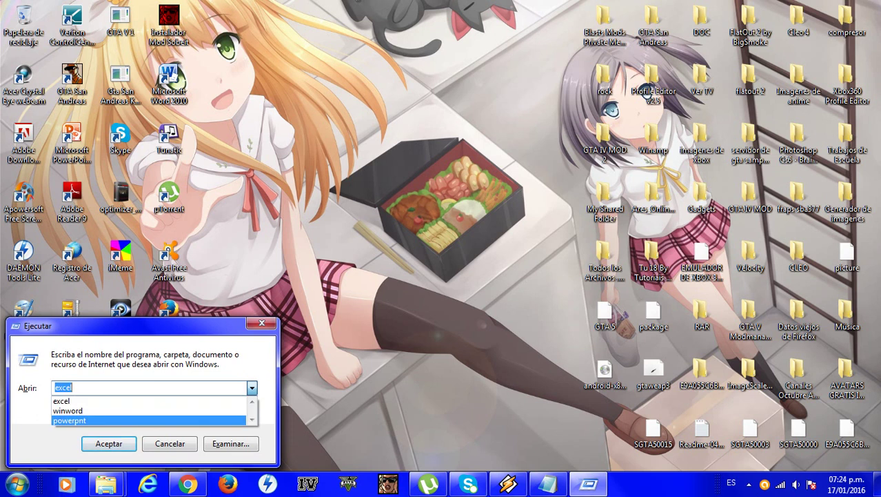
pyautogui.press('Up')
pyautogui.press('Return')
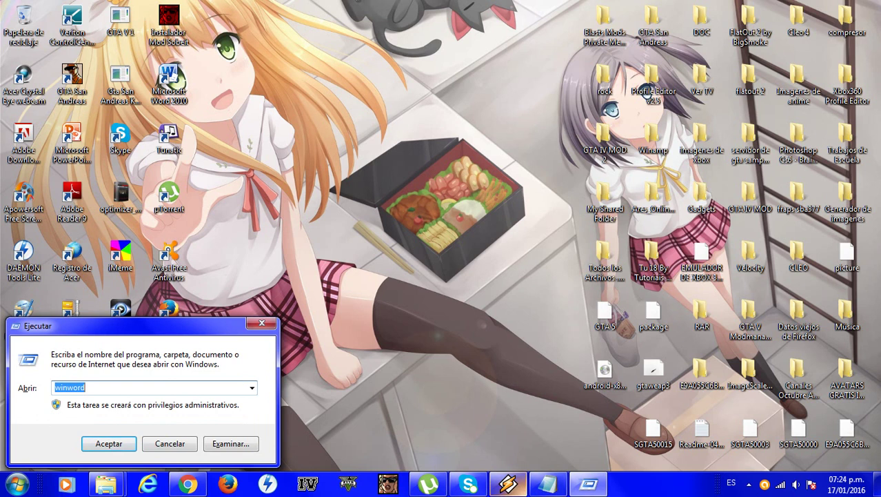
pyautogui.click(548, 484)
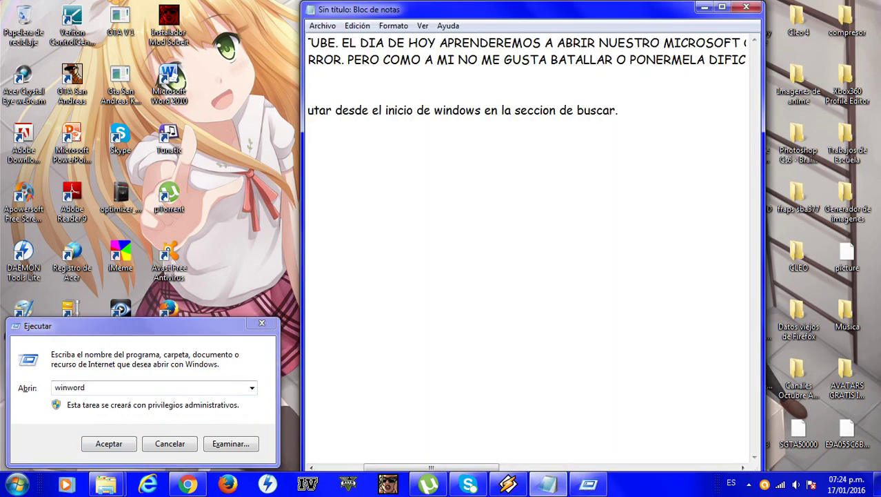
# Write step '2. Escribiremos la palabra " winword" y le damos a aceptar'
pyautogui.press('Return')
pyautogui.write('2')
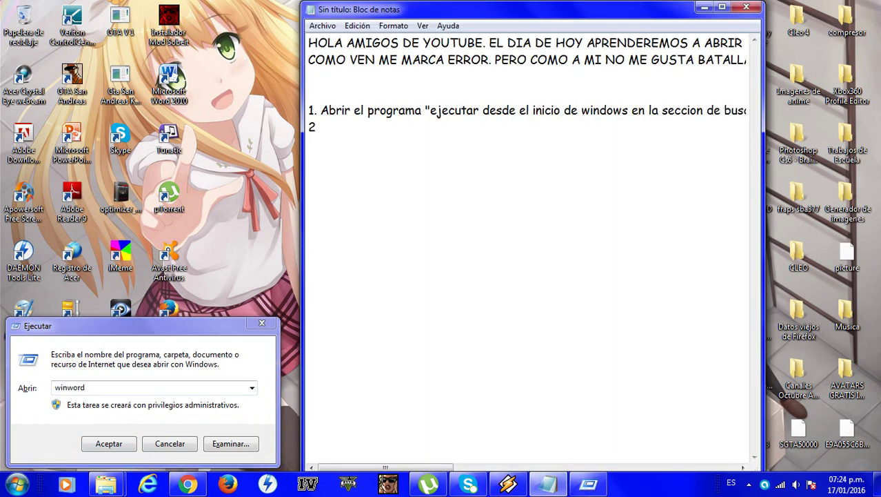
pyautogui.write('.es')
pyautogui.press('BackSpace')
pyautogui.press('BackSpace')
pyautogui.write('Escri')
pyautogui.write('birenmos')
pyautogui.press('BackSpace')
pyautogui.press('BackSpace')
pyautogui.press('BackSpace')
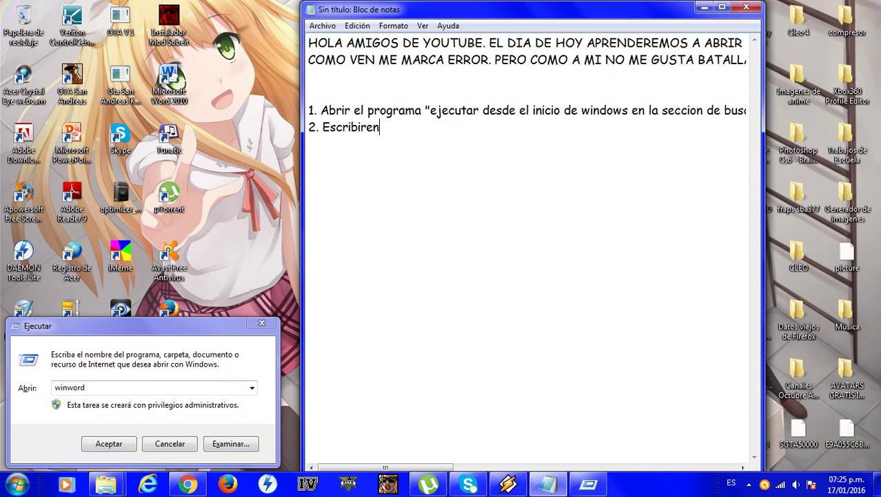
pyautogui.press('BackSpace')
pyautogui.write('mos la pal')
pyautogui.write('a')
pyautogui.write('ab')
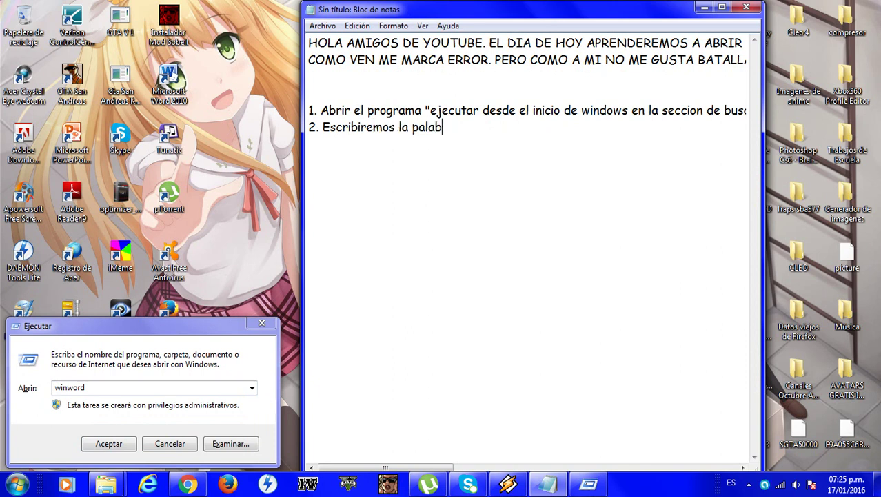
pyautogui.write('ra de')
pyautogui.press('BackSpace')
pyautogui.press('BackSpace')
pyautogui.press('BackSpace')
pyautogui.write('win')
pyautogui.write('word"')
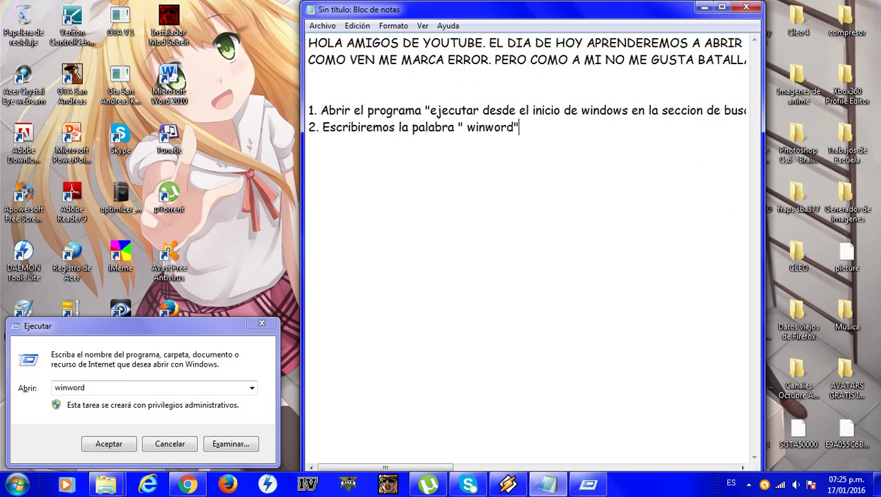
pyautogui.write(' y le ')
pyautogui.write('damos a ace')
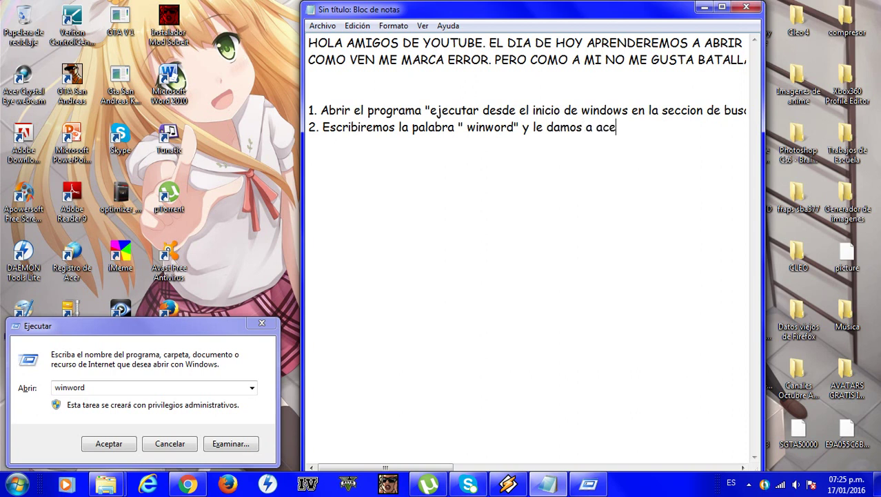
pyautogui.write('ptar')
# Launch winword from Ejecutar and type 'Y coomo me ven ya esta listo para usarse…' in Documento1
pyautogui.click(705, 7)
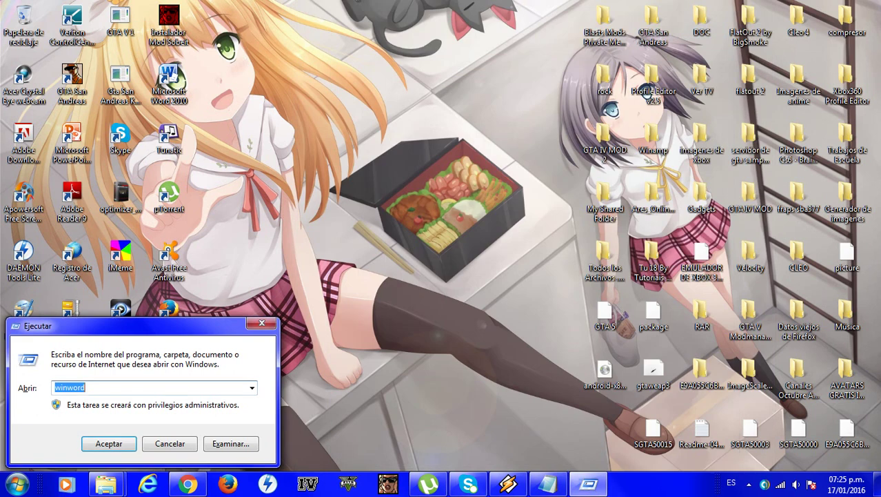
pyautogui.click(109, 444)
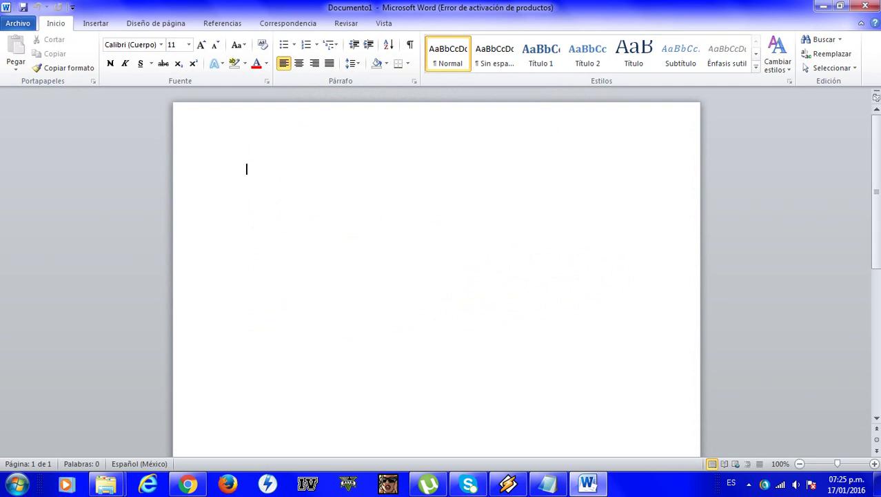
pyautogui.write('Y coomo me ven ya esta listo')
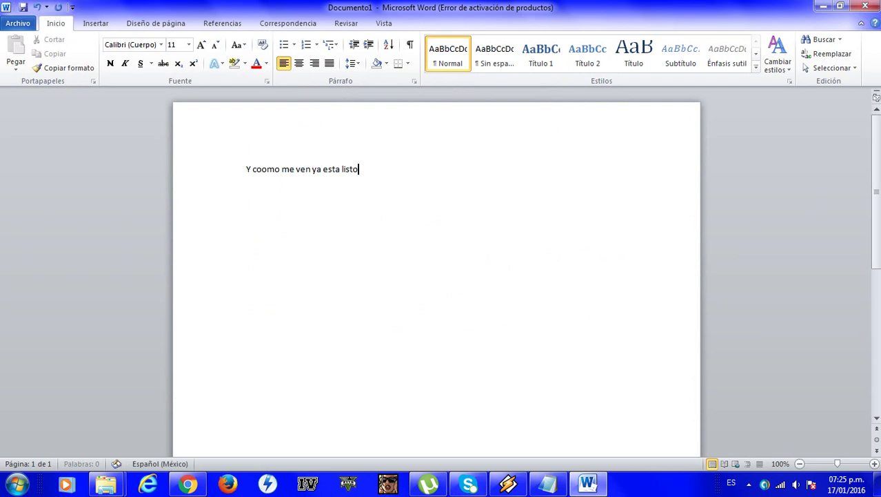
pyautogui.write(' para usars')
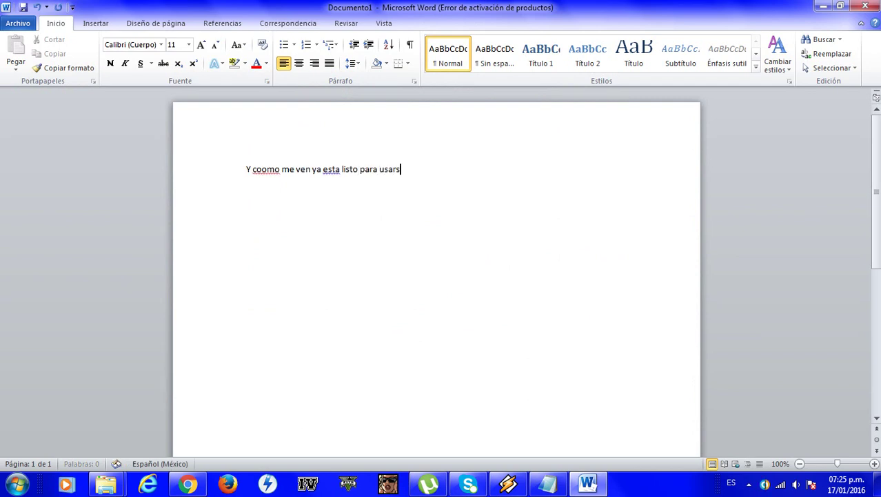
pyautogui.write('e sin')
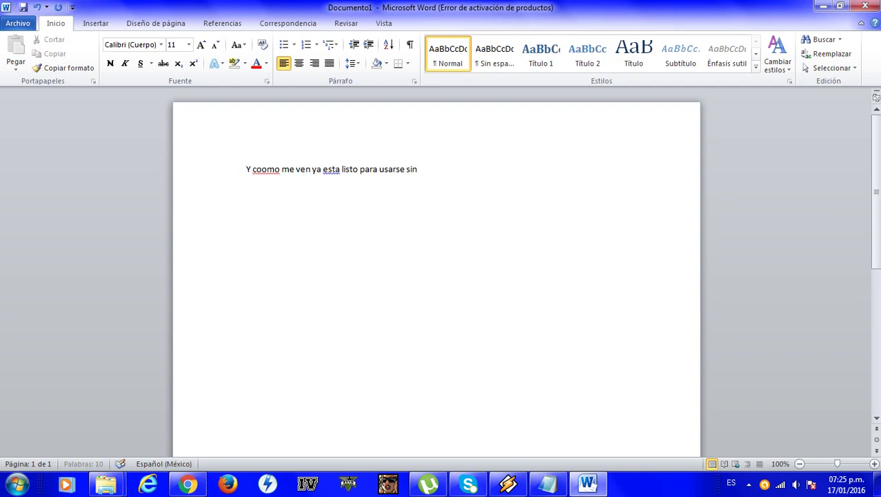
pyautogui.write(' problemas a')
pyautogui.write('de')
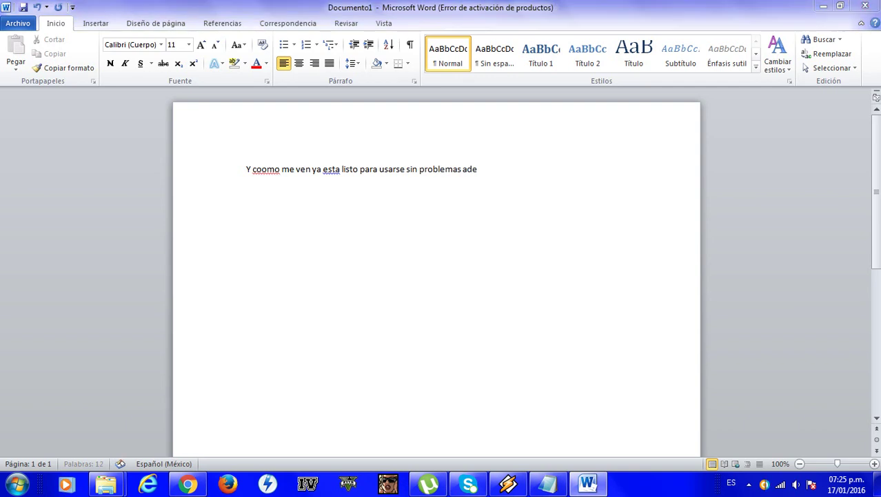
pyautogui.write('de')
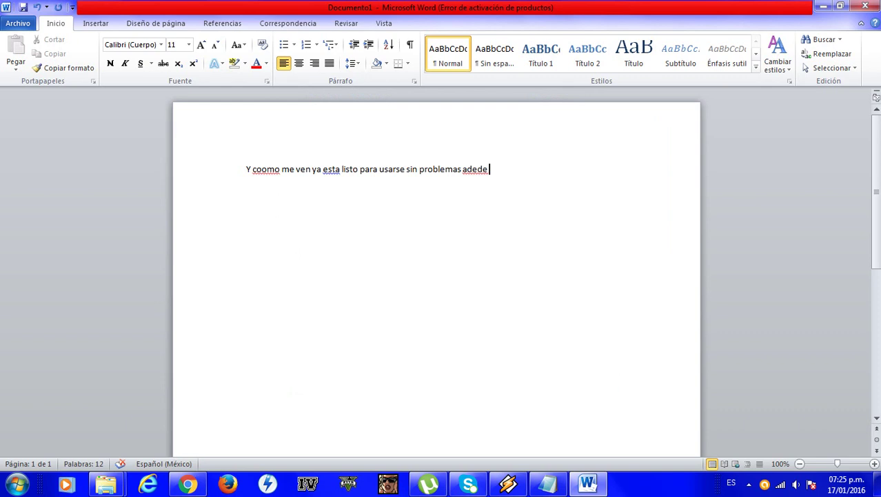
pyautogui.write(' gua')
pyautogui.write('rdar')
pyautogui.write(' arch')
pyautogui.write('ivos')
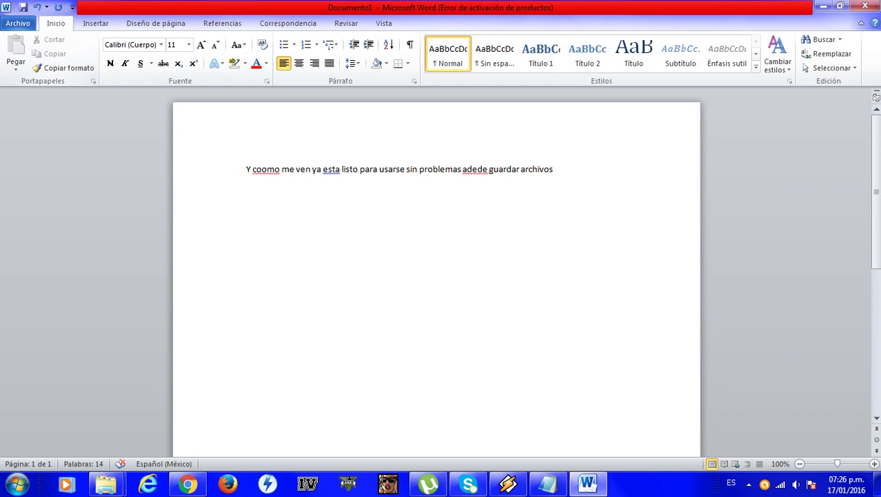
# Save the document under its suggested name taken from the typed sentence, then close Word
pyautogui.click(18, 23)
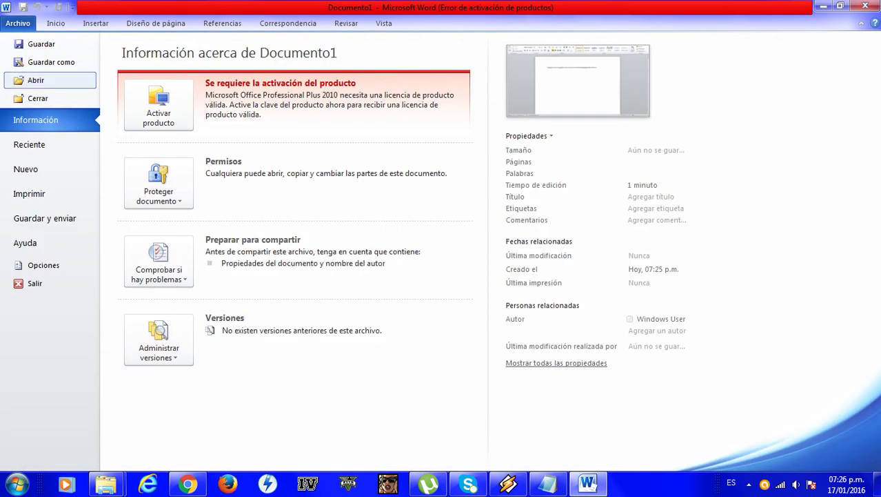
pyautogui.press('Escape')
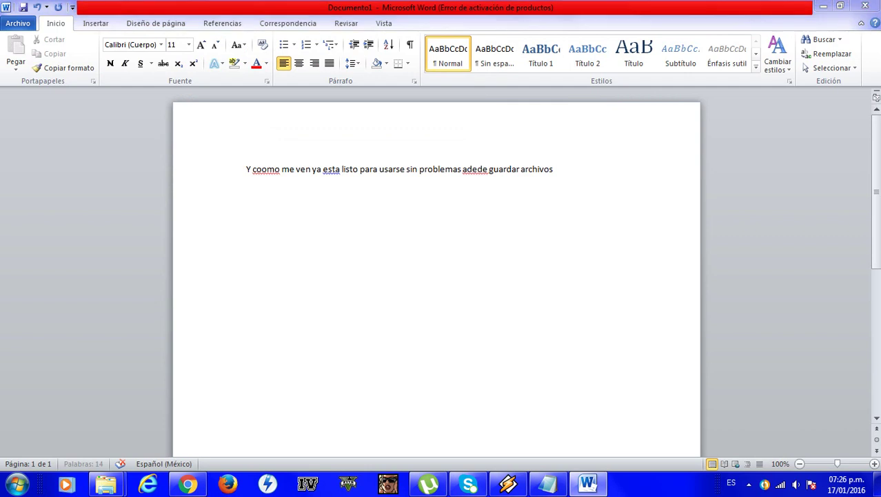
pyautogui.hotkey('ctrl', 'g')
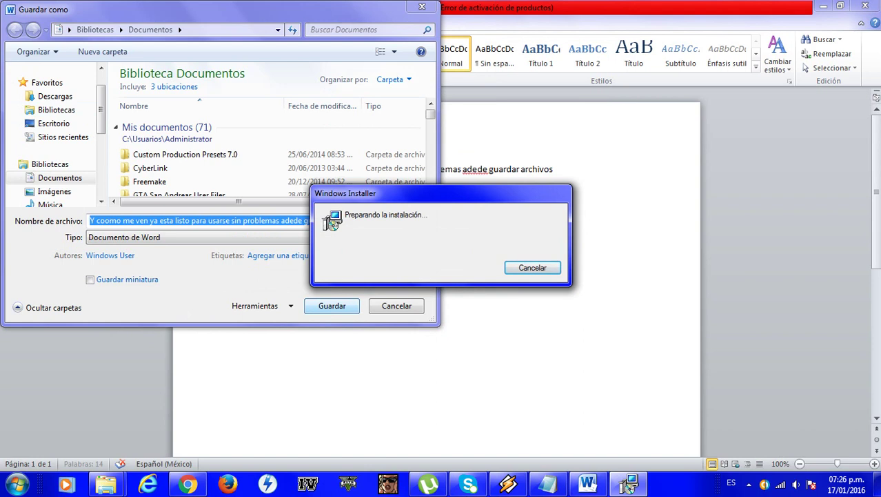
pyautogui.press('Escape')
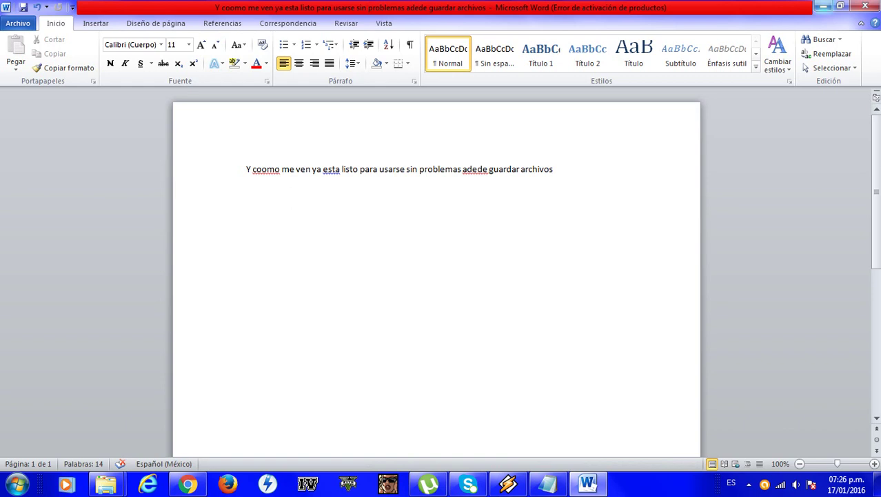
pyautogui.click(865, 6)
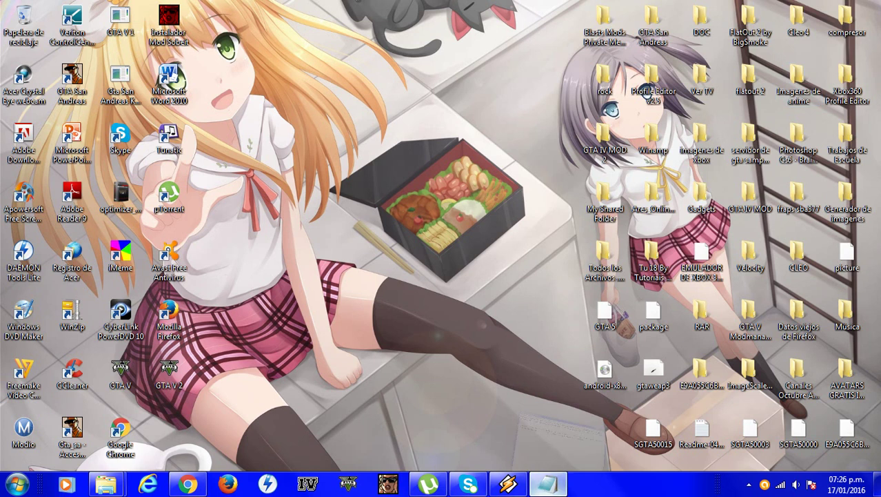
# Restore the note, resume the music, and begin step '3. Para abrir otro programa de'
pyautogui.click(548, 485)
pyautogui.moveTo(507, 484)
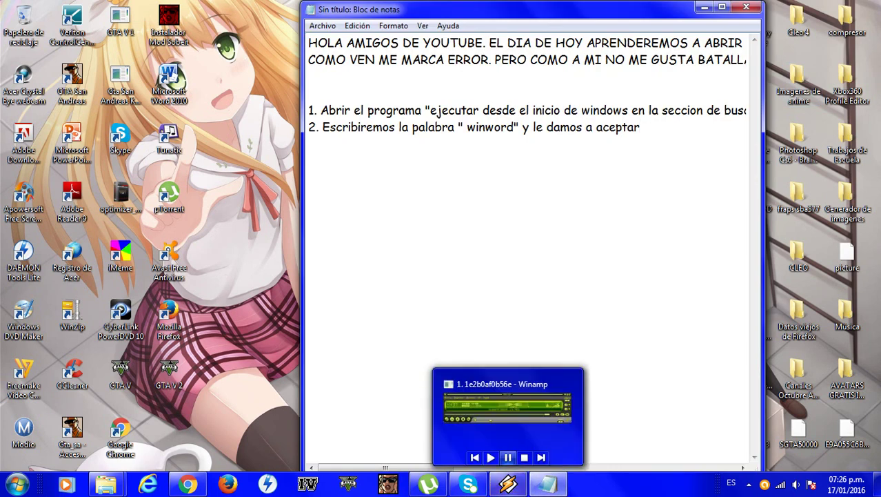
pyautogui.click(491, 458)
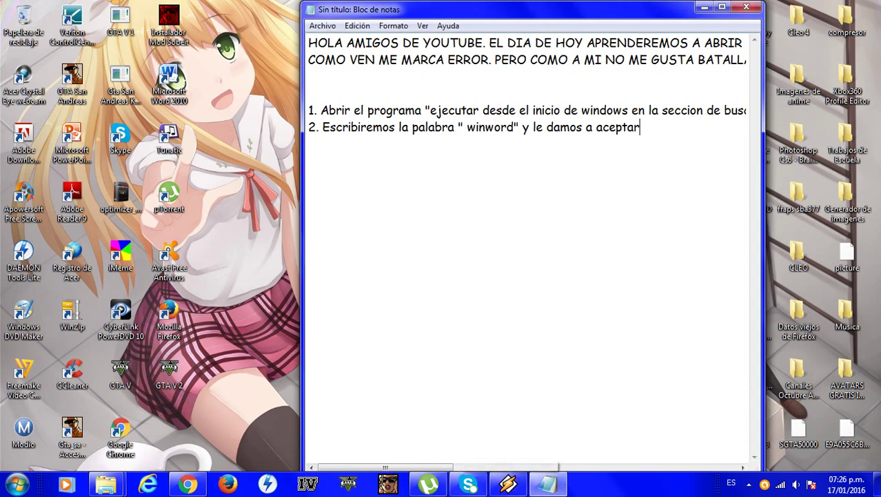
pyautogui.press('Return')
pyautogui.write('3')
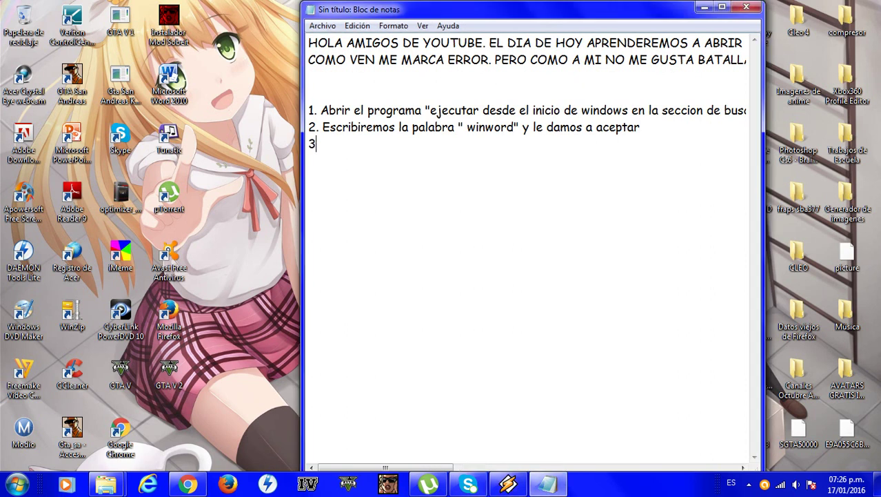
pyautogui.write('. ')
pyautogui.write('Parea')
pyautogui.press('BackSpace')
pyautogui.press('BackSpace')
pyautogui.press('BackSpace')
pyautogui.write('a')
pyautogui.press('BackSpace')
pyautogui.write('ra abrir')
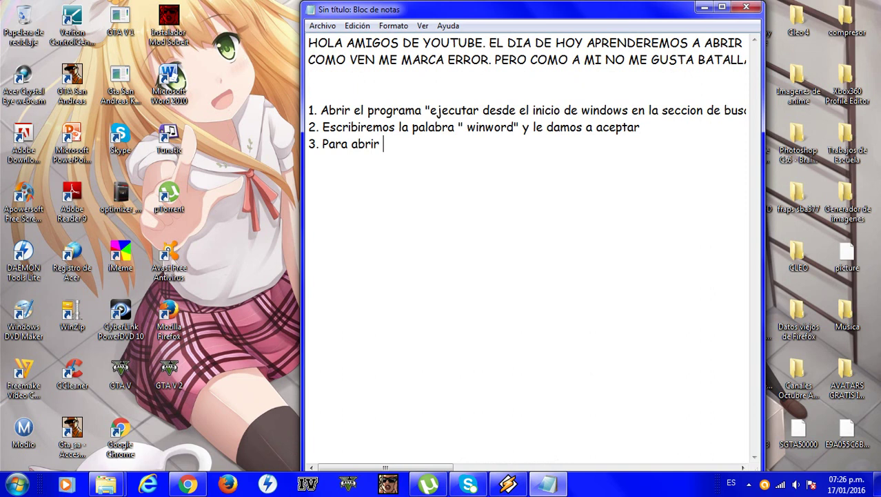
pyautogui.write(' otro ')
pyautogui.write('pr')
pyautogui.write('ograma de e')
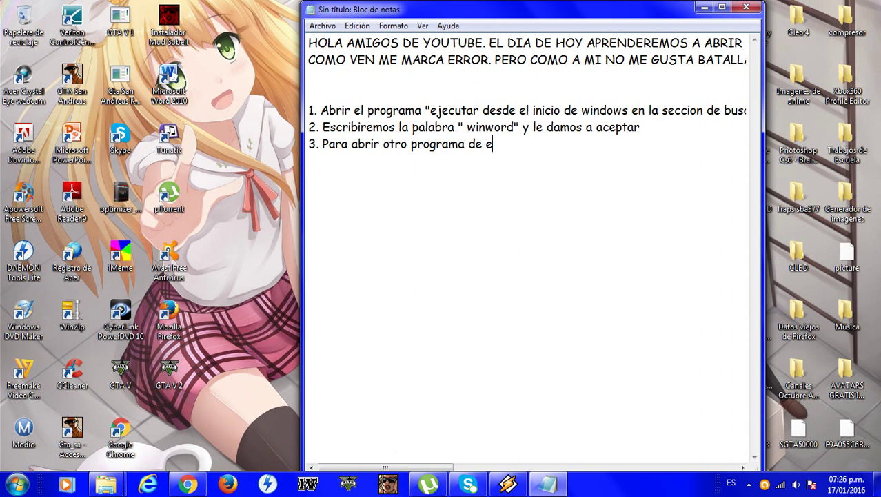
pyautogui.write('so')
# Finish step 3 with 'estos debemos de introducir otra clave.' and start a new line
pyautogui.press('BackSpace')
pyautogui.write('tos de')
pyautogui.write('bv')
pyautogui.press('BackSpace')
pyautogui.write('emo')
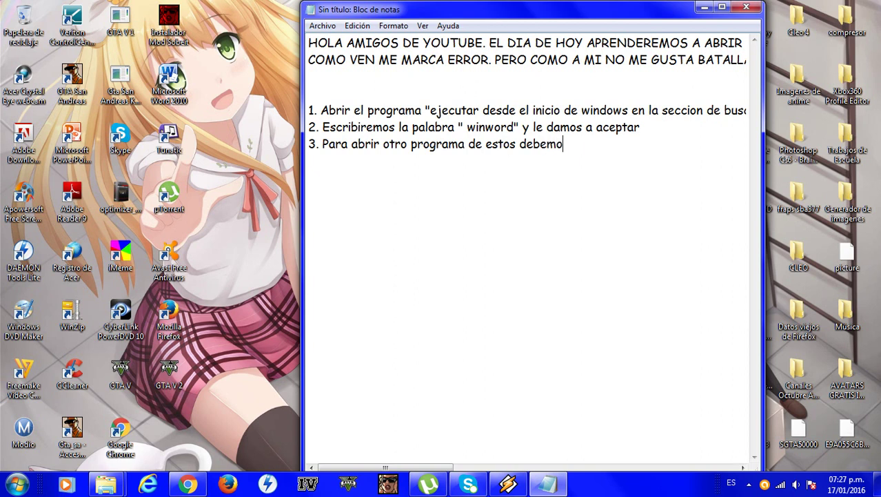
pyautogui.write('s de intro')
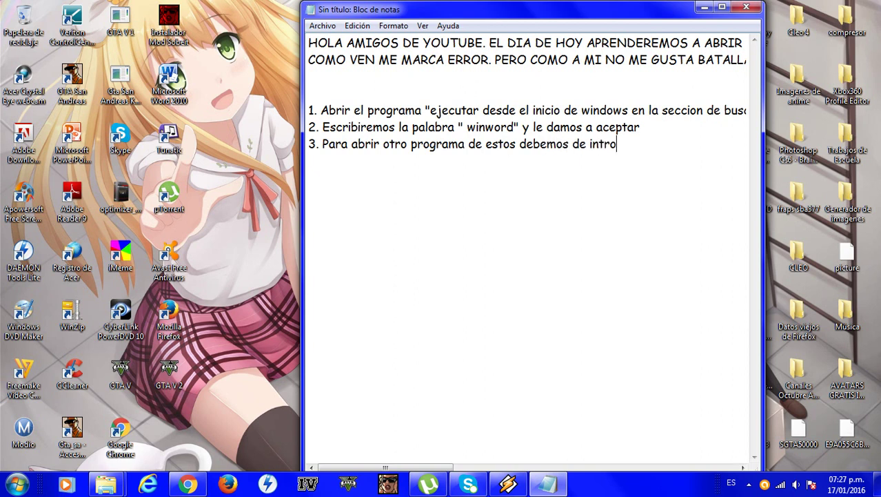
pyautogui.write('dur')
pyautogui.press('BackSpace')
pyautogui.write('cir otro')
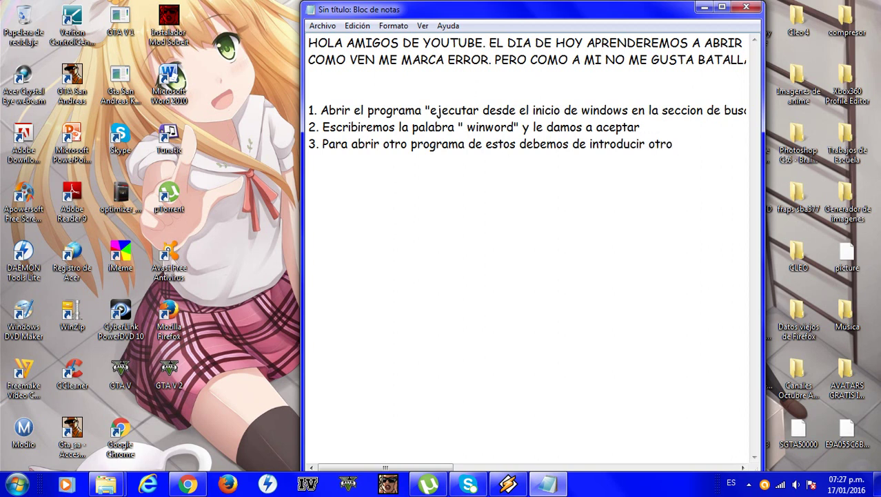
pyautogui.press('BackSpace')
pyautogui.press('BackSpace')
pyautogui.write('ra c')
pyautogui.write('lave')
pyautogui.write('.')
pyautogui.press('Return')
# Try the PowerPoint desktop shortcut and dismiss the resulting installer error
pyautogui.click(704, 7)
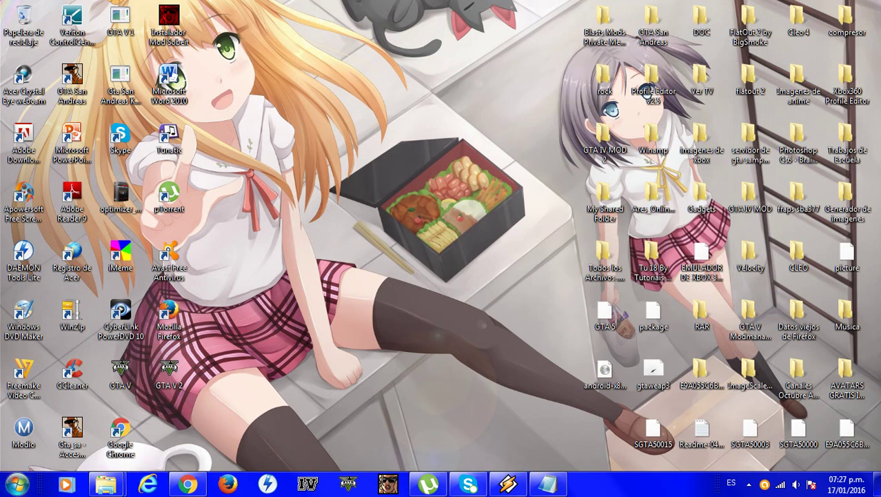
pyautogui.click(17, 485)
pyautogui.click(17, 484)
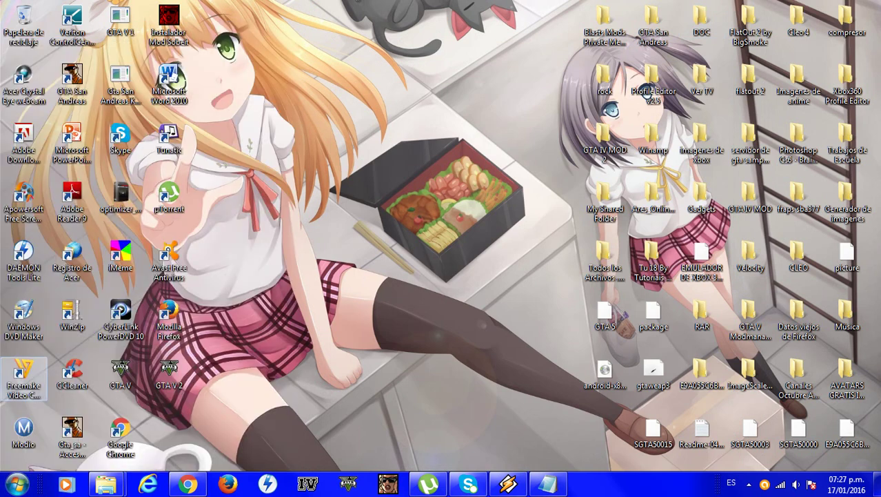
pyautogui.doubleClick(72, 142)
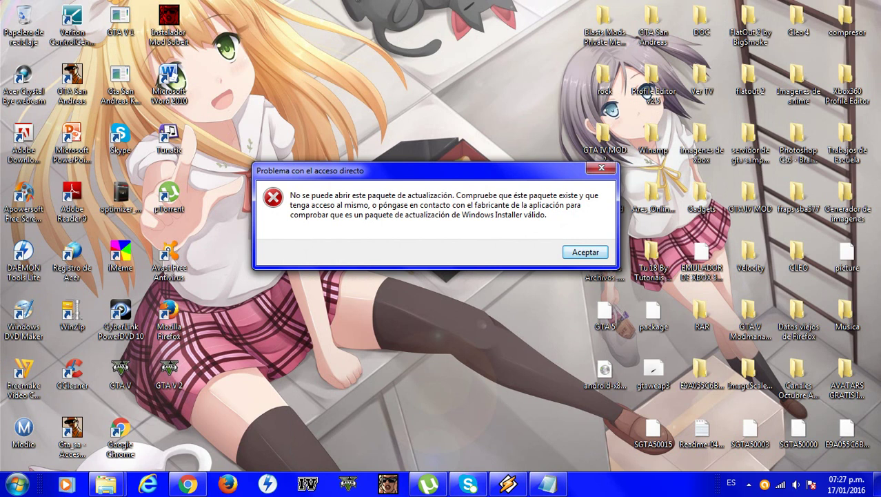
pyautogui.click(586, 251)
# Run powerpnt from the Ejecutar dialog and close the Office activation notice
pyautogui.click(16, 485)
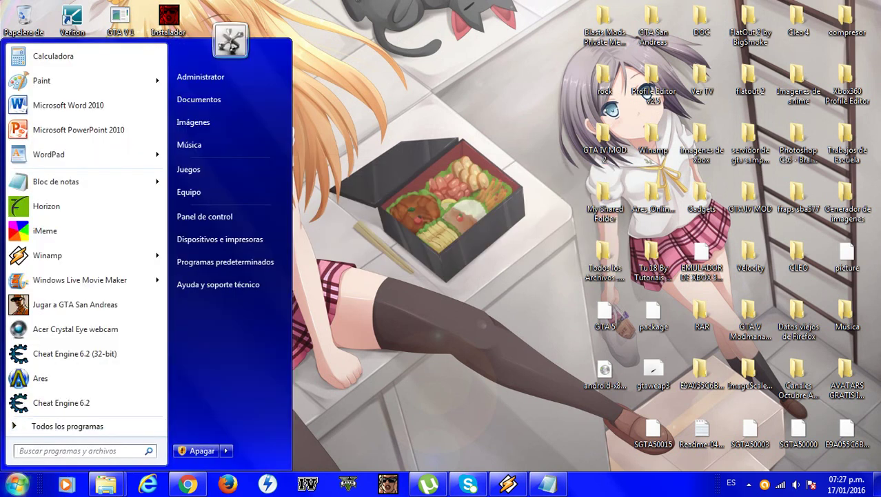
pyautogui.write('ejec')
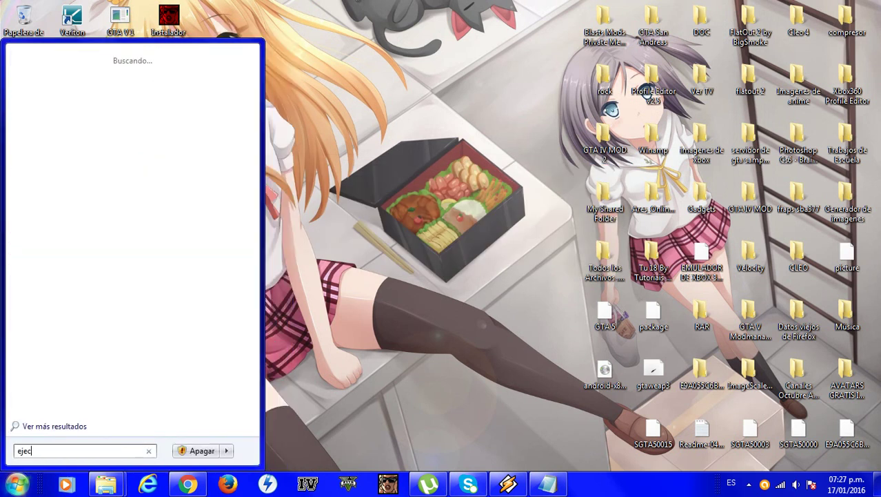
pyautogui.write('utar')
pyautogui.press('Return')
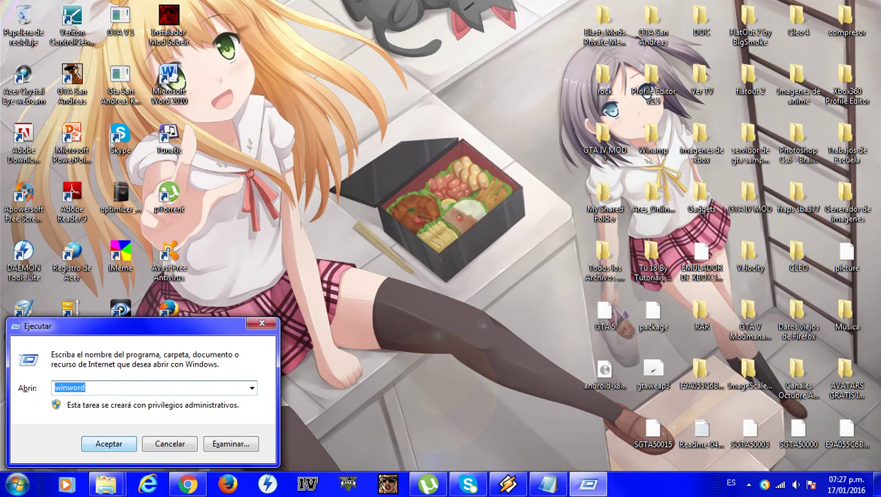
pyautogui.click(252, 388)
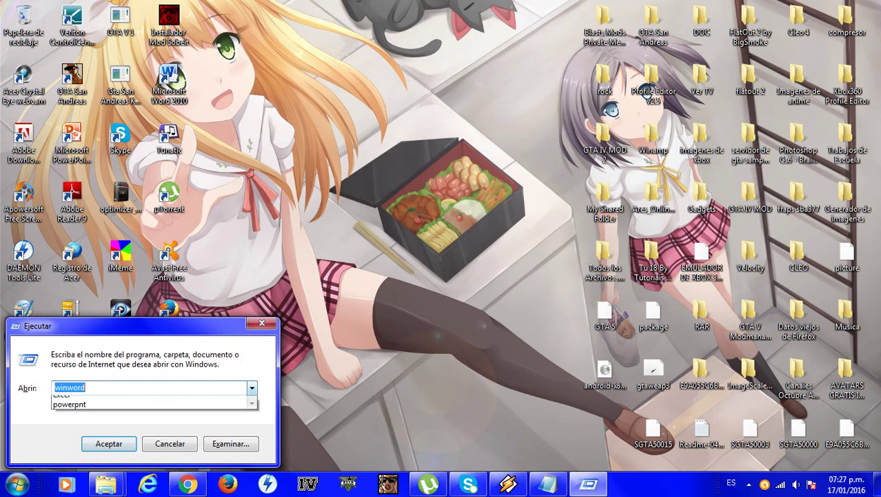
pyautogui.press('Down')
pyautogui.press('Down')
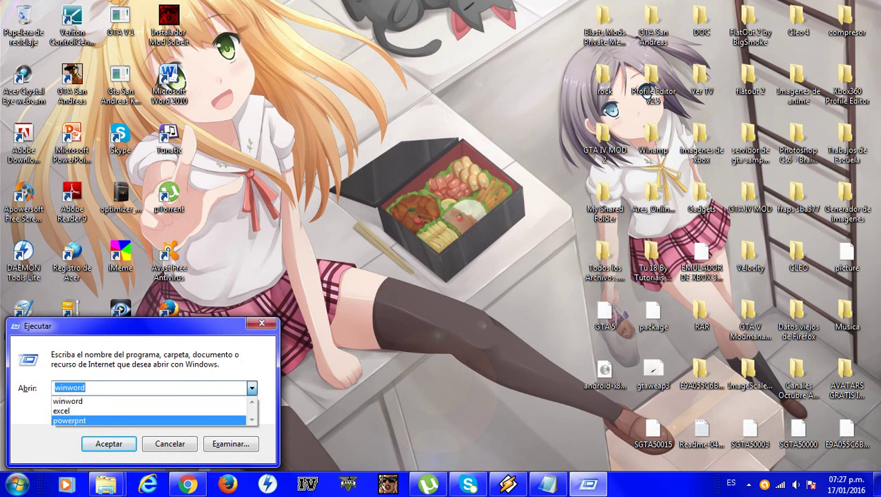
pyautogui.press('Return')
pyautogui.press('Return')
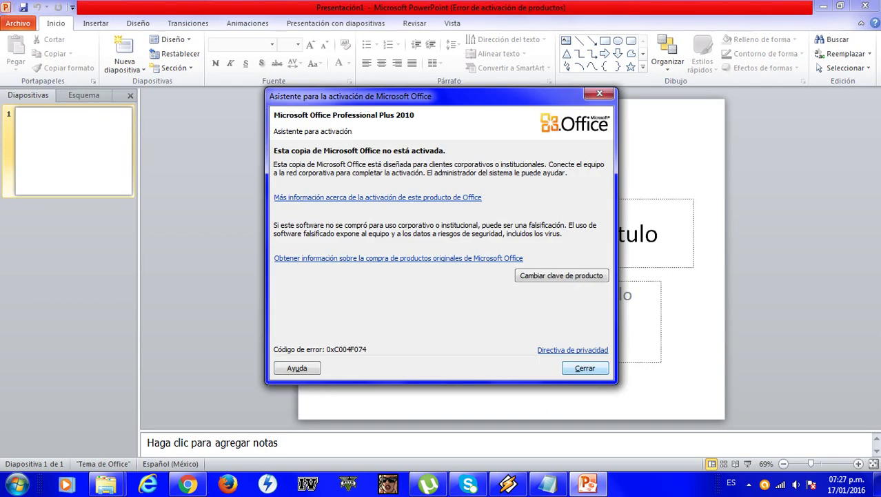
pyautogui.click(585, 368)
# Type the slide title 'Igual este funciona bien', fixing the typo
pyautogui.click(511, 233)
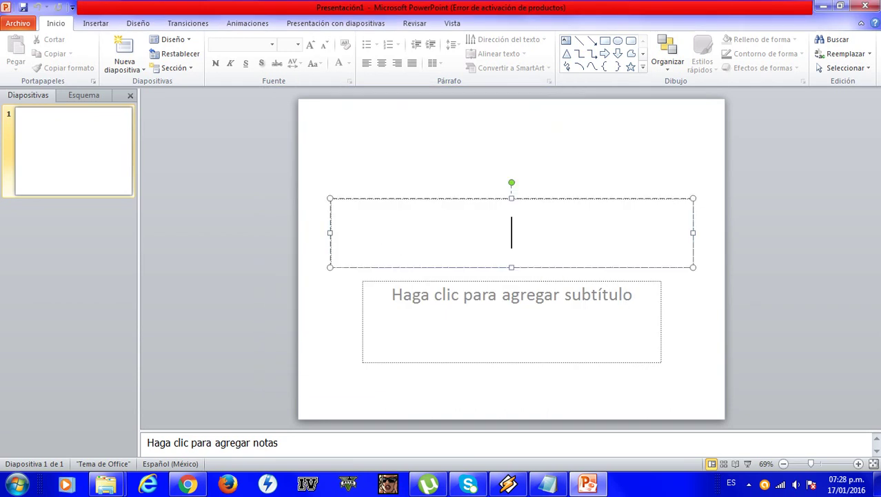
pyautogui.write('igual')
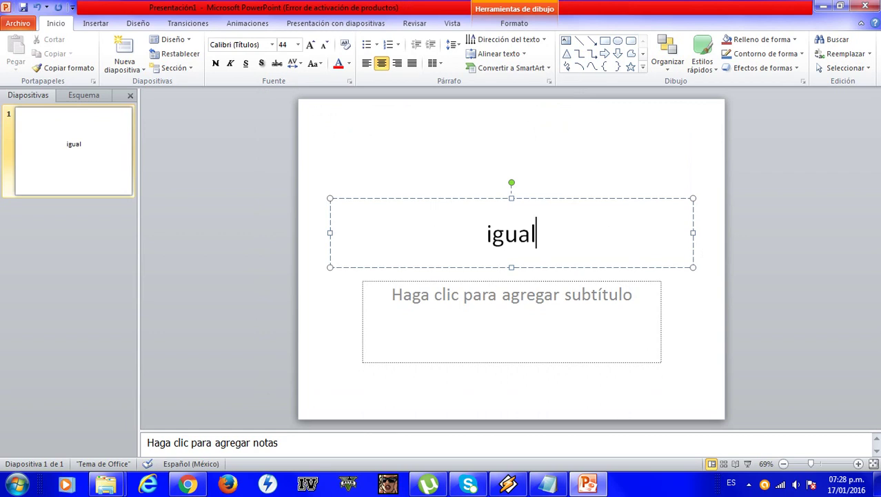
pyautogui.write(' este fiu')
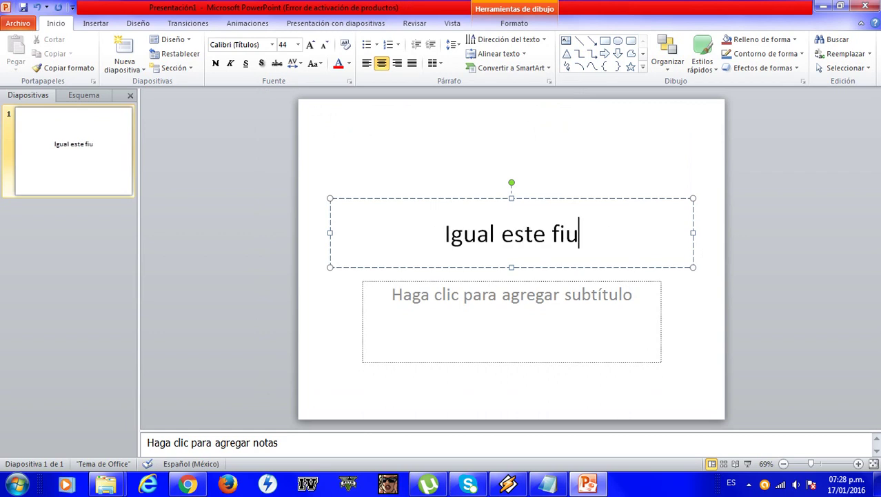
pyautogui.write('nciona')
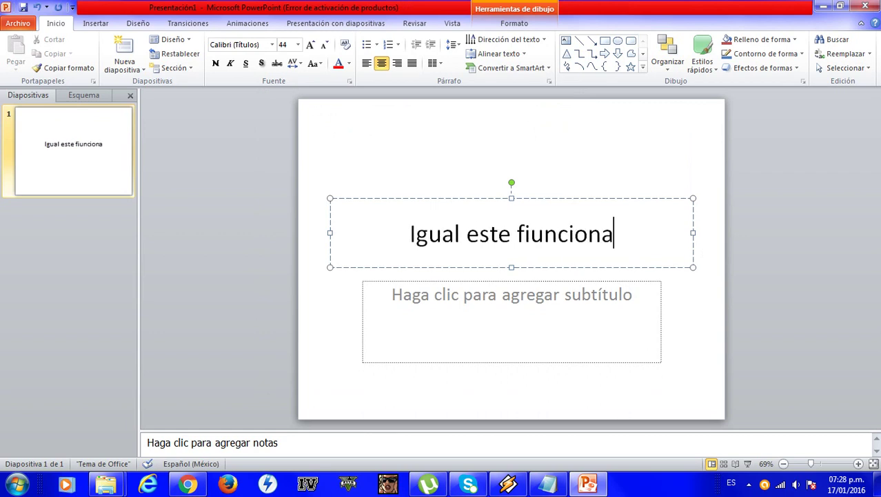
pyautogui.press('BackSpace')
pyautogui.press('BackSpace')
pyautogui.press('BackSpace')
pyautogui.press('BackSpace')
pyautogui.press('BackSpace')
pyautogui.press('BackSpace')
pyautogui.press('BackSpace')
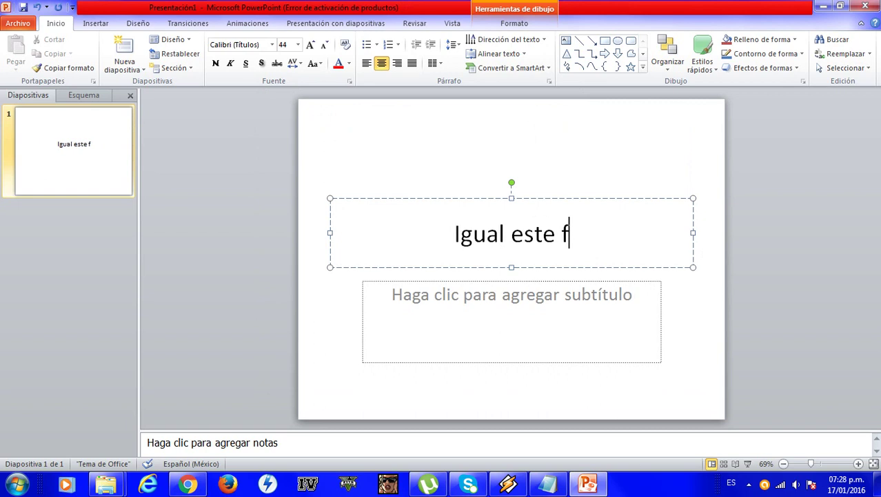
pyautogui.write('unciona bien')
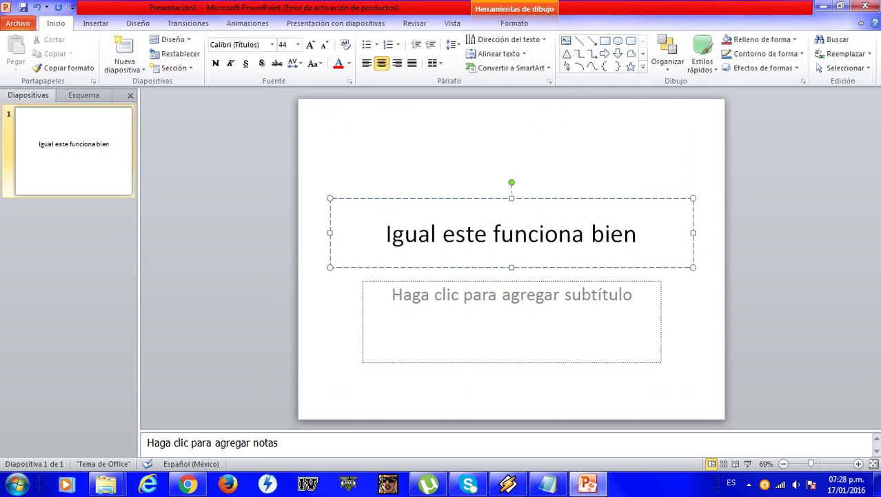
# Check the presentation's file info, then bring up Save As to save it
pyautogui.hotkey('alt', 'a')
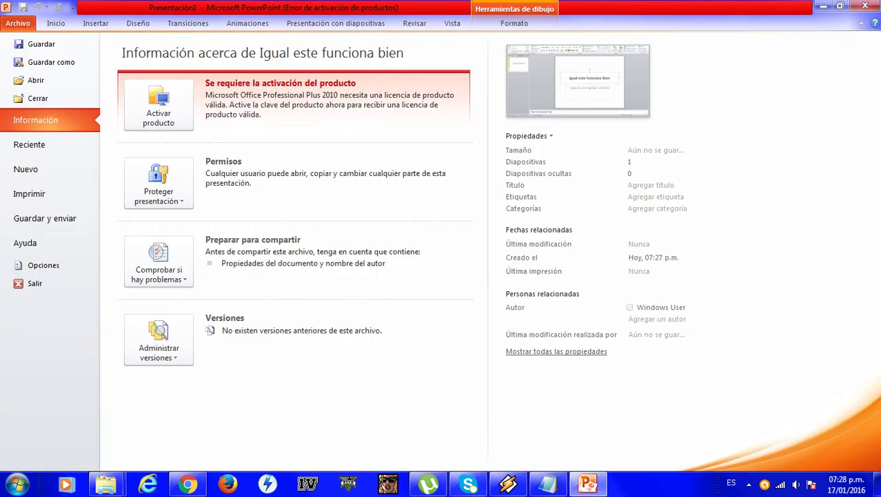
pyautogui.press('Escape')
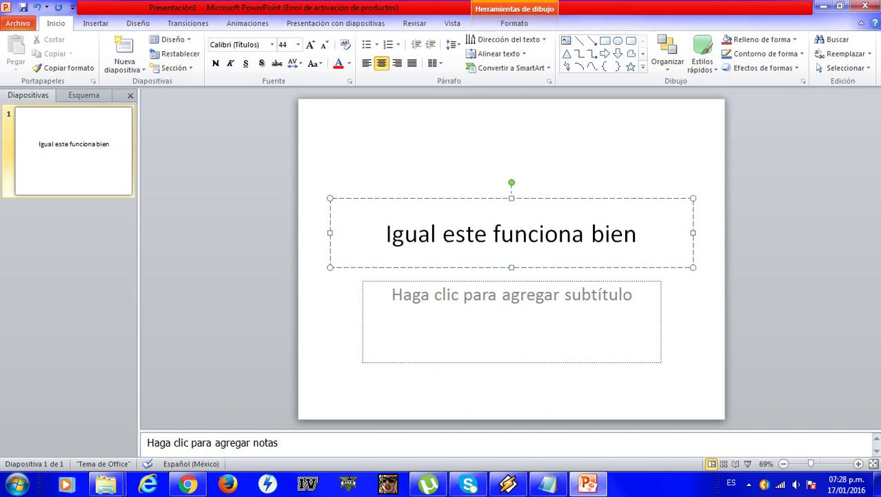
pyautogui.press('F12')
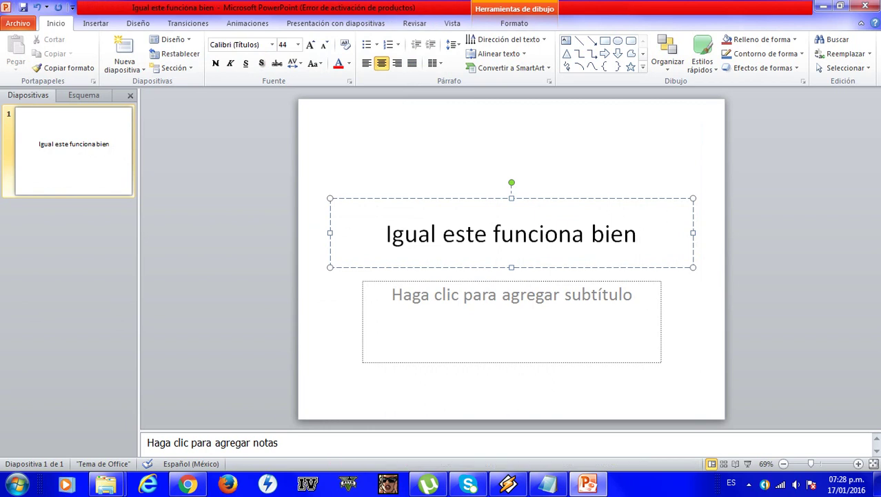
# Close PowerPoint and open the Run dialog by searching 'ejecutar' from Start
pyautogui.click(865, 6)
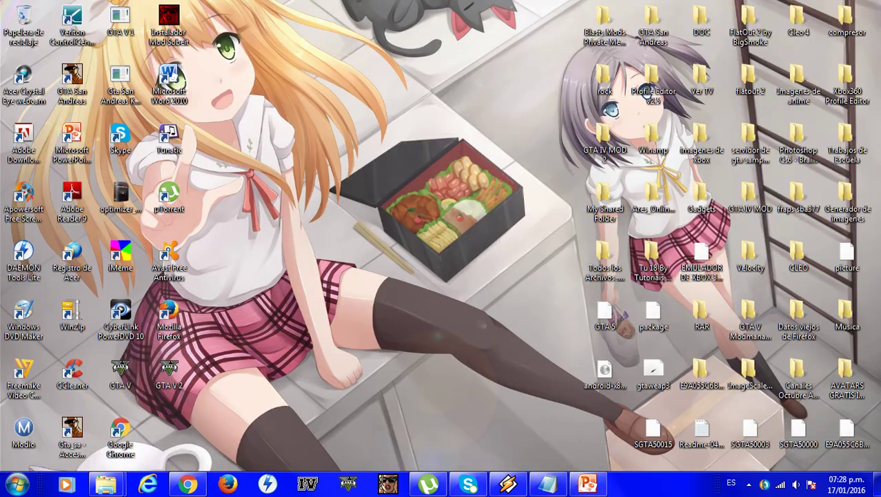
pyautogui.click(16, 485)
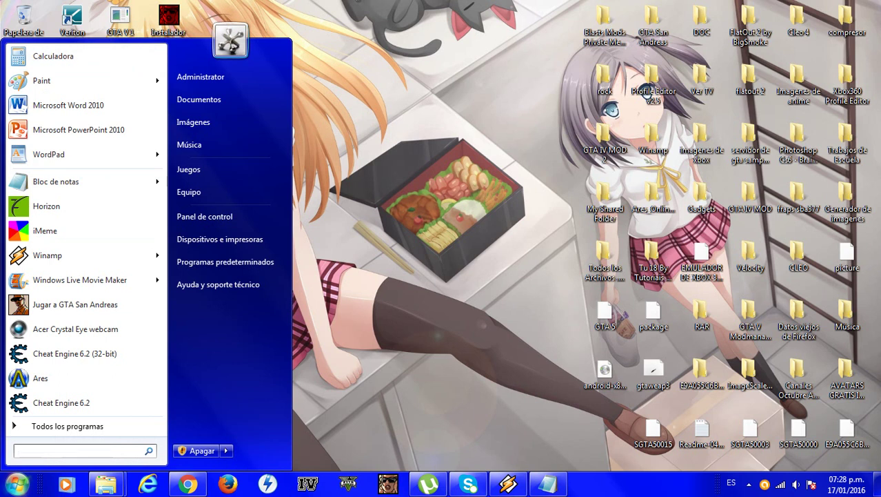
pyautogui.write('ejecut')
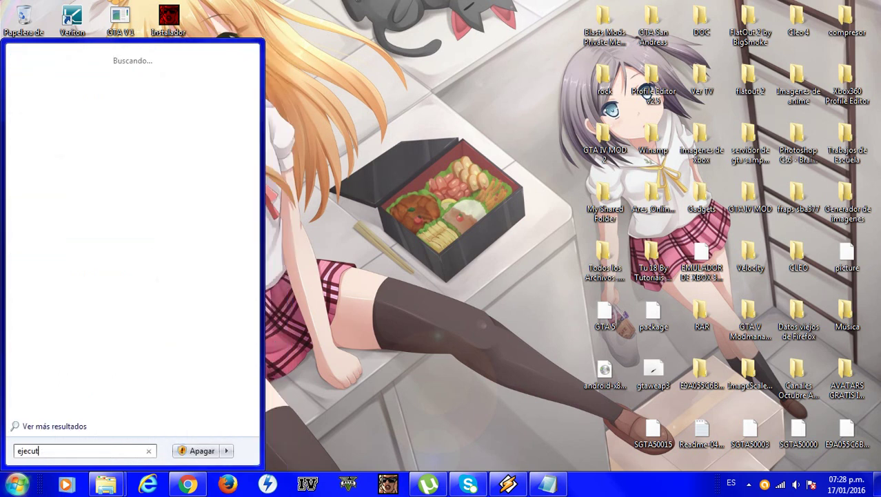
pyautogui.write('ar')
pyautogui.press('Return')
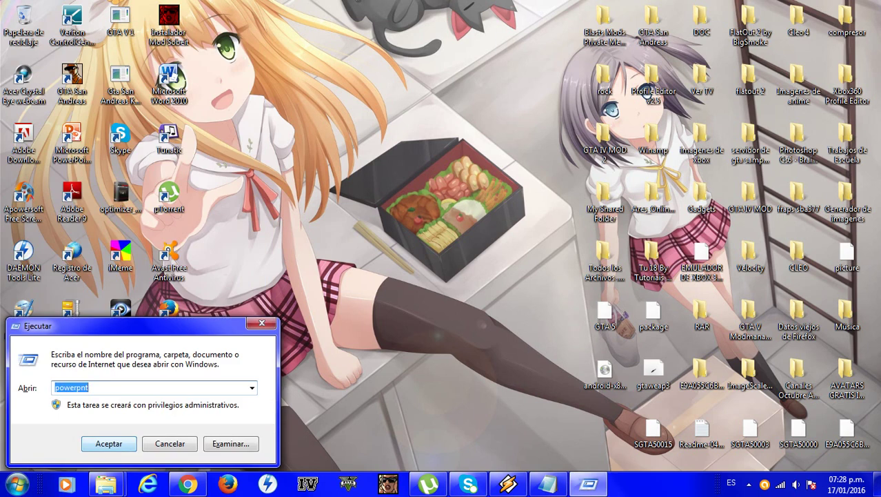
# Run 'excel' from the Run history, dismiss the activation notice, and close Excel
pyautogui.press('Down')
pyautogui.press('Down')
pyautogui.press('Down')
pyautogui.press('Return')
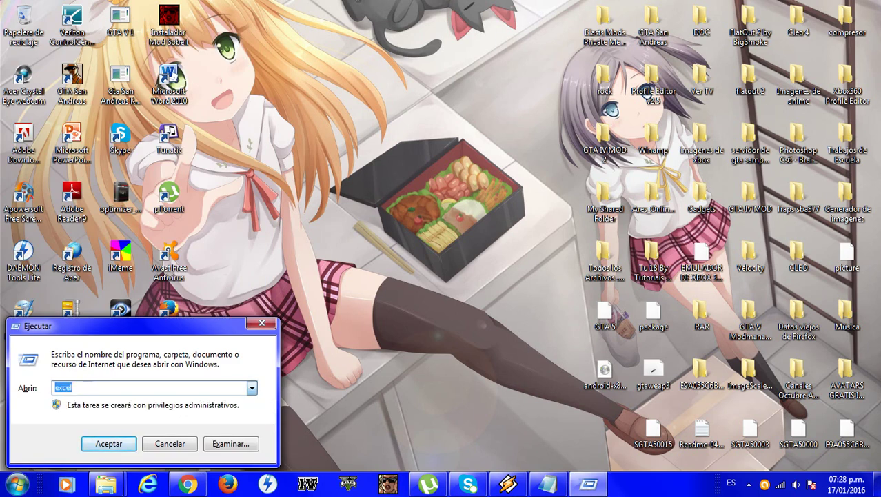
pyautogui.press('Return')
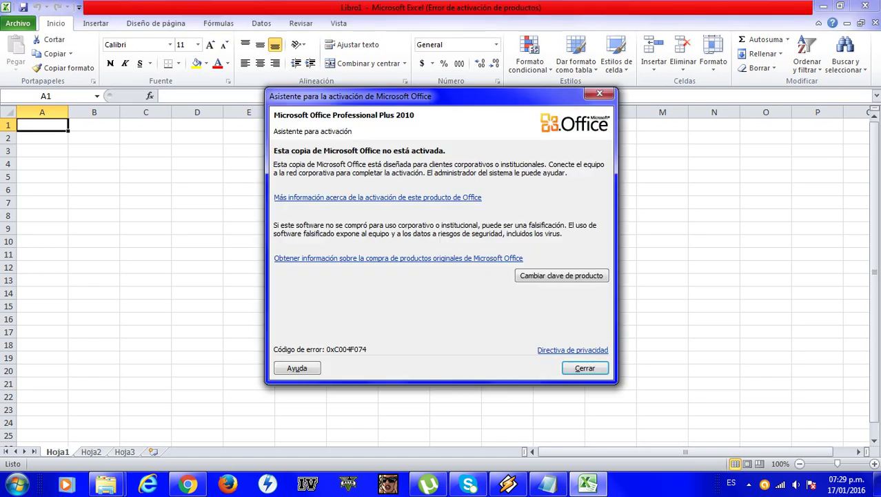
pyautogui.press('Return')
pyautogui.hotkey('alt', 'F4')
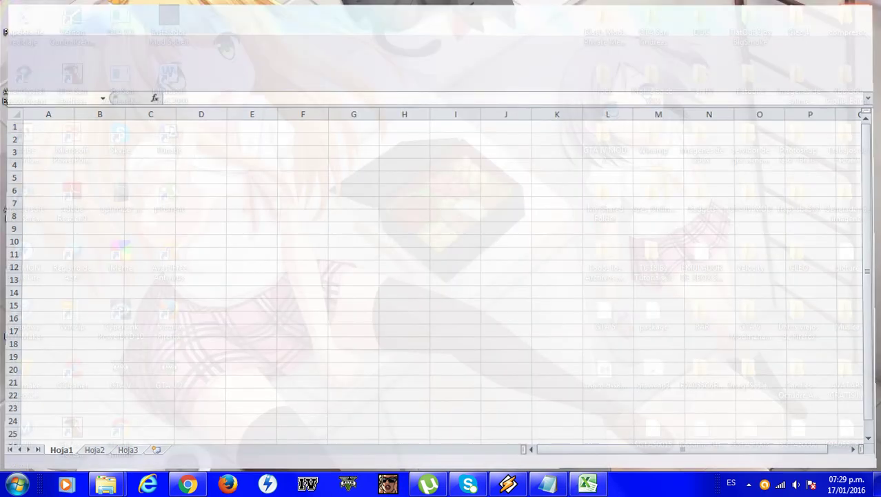
# In Notepad, add a line saying this is how Word works when activation or shortcut errors occur
pyautogui.click(547, 484)
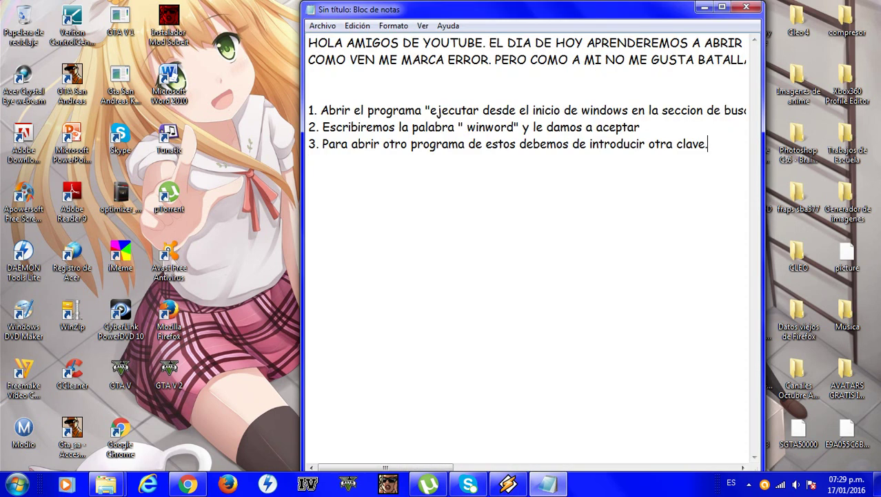
pyautogui.press('Return')
pyautogui.write('bu')
pyautogui.write('enos')
pyautogui.write(' a')
pyautogui.write('so')
pyautogui.press('BackSpace')
pyautogui.write('i seria ')
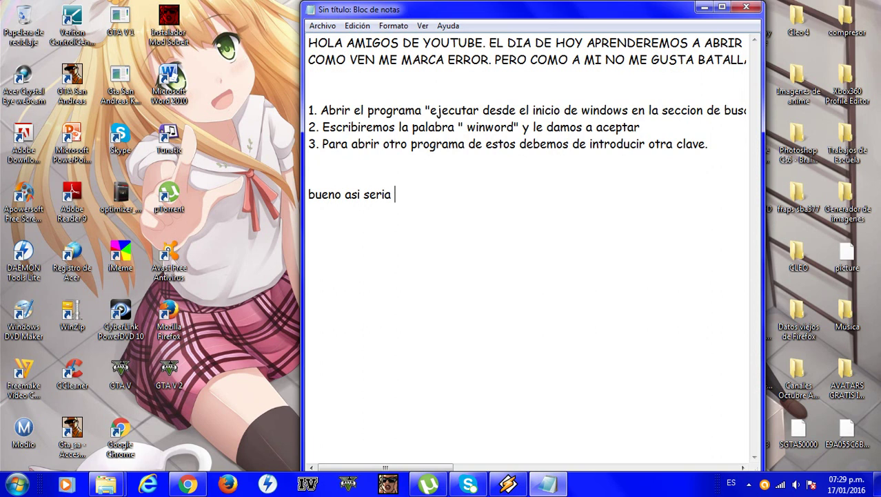
pyautogui.write('la segunda ')
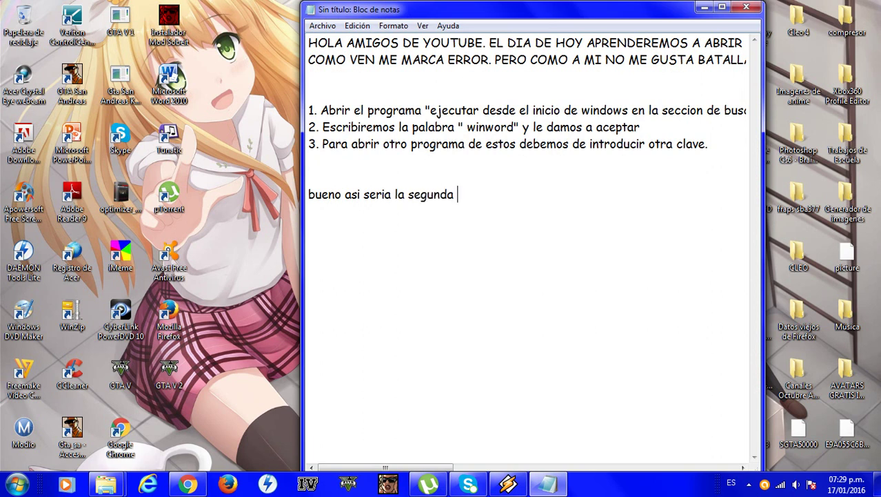
pyautogui.write('forma en la')
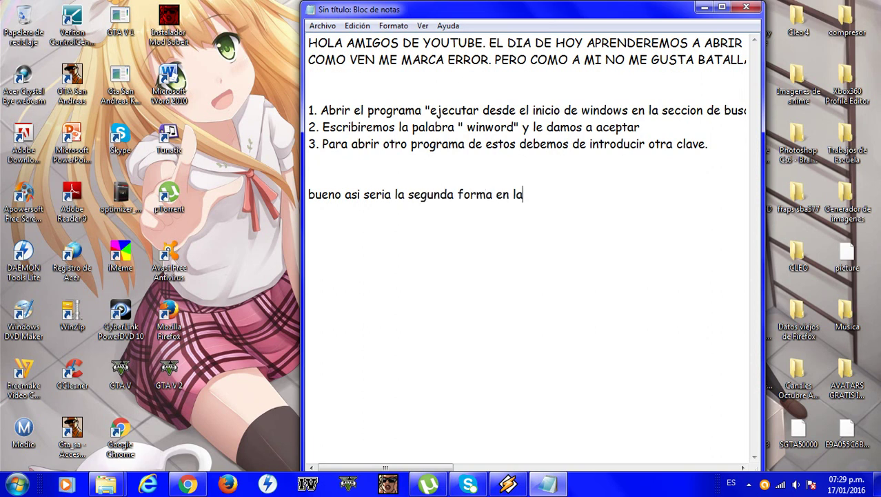
pyautogui.write(' que opera')
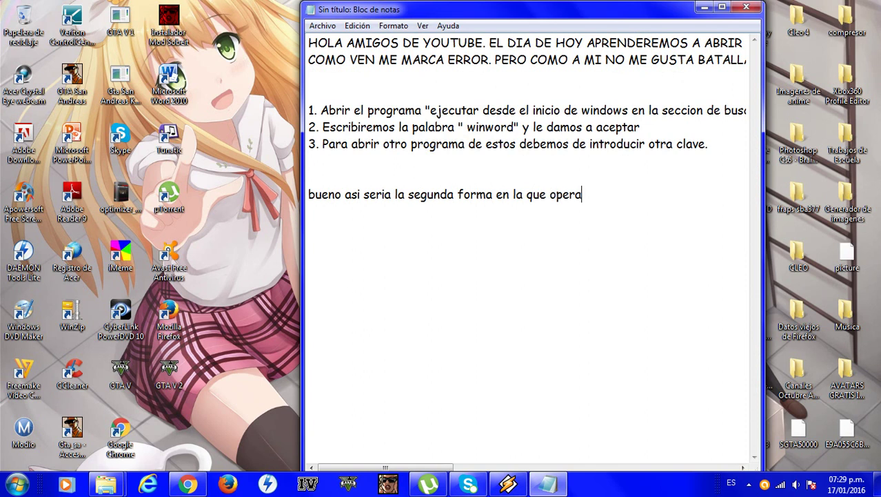
pyautogui.write('ria en')
pyautogui.write('l sistema e')
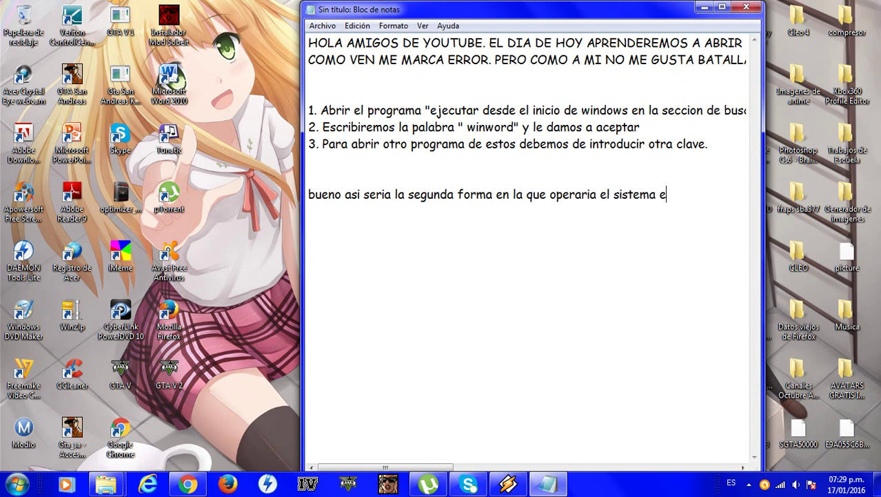
pyautogui.write('n e')
pyautogui.write('woe')
pyautogui.press('BackSpace')
pyautogui.write('r')
pyautogui.write('d en cada')
pyautogui.press('BackSpace')
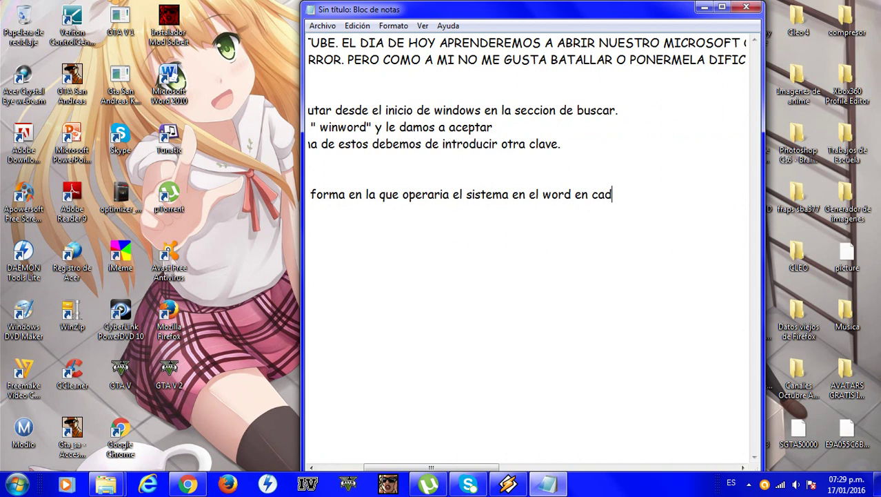
pyautogui.press('BackSpace')
pyautogui.write('so de ')
pyautogui.write('tener erro')
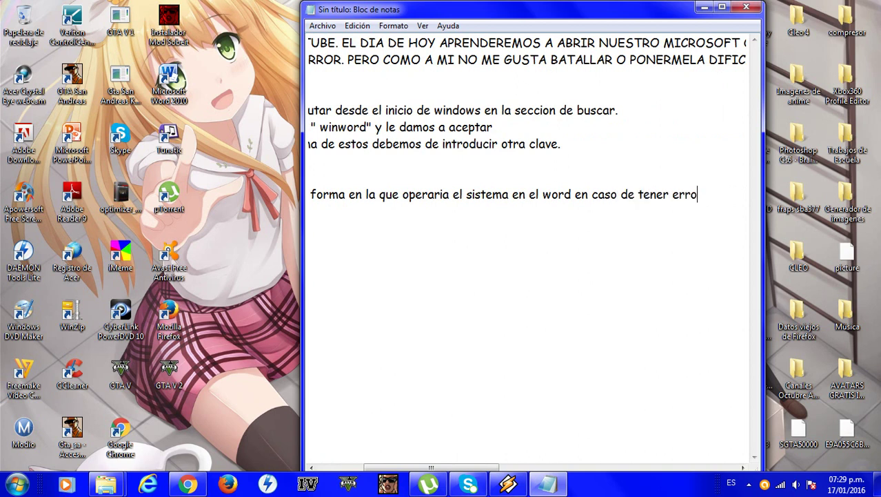
pyautogui.write('res en')
pyautogui.write(' la activa')
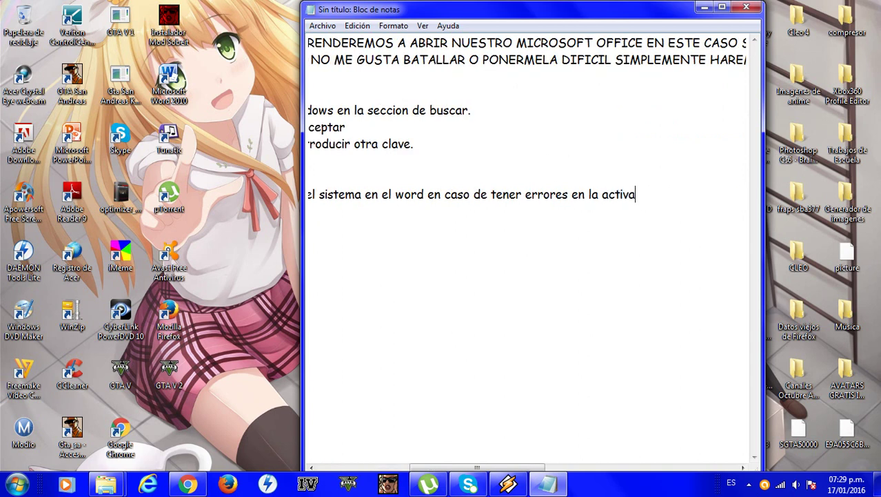
pyautogui.write('cion o en')
pyautogui.write(' los accesos ')
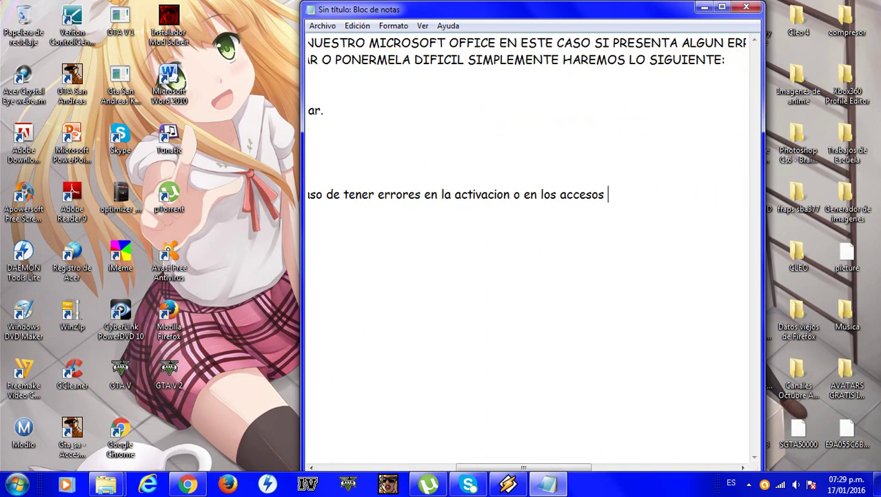
pyautogui.write('direc')
pyautogui.write('tos.')
# Add 'bueno creo que seria todo por hoy!' and a line saying the description will list the 3 most-used commands
pyautogui.press('Return')
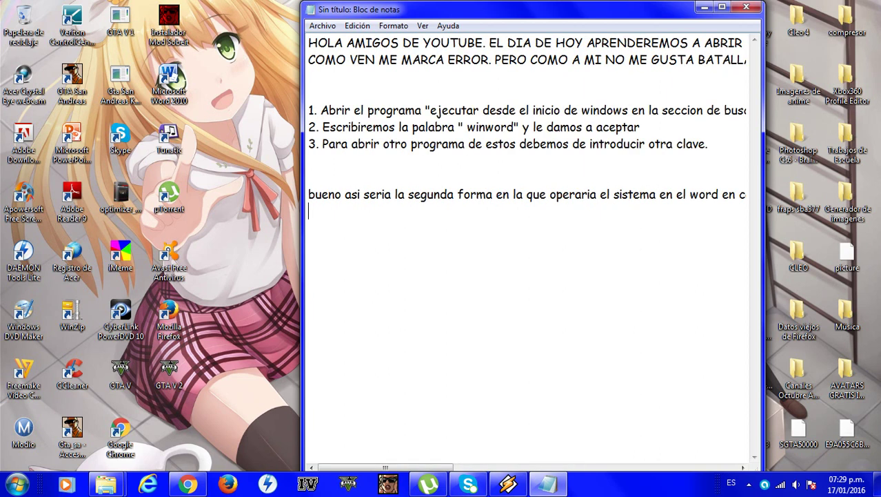
pyautogui.write('bueno ')
pyautogui.write('ce')
pyautogui.press('BackSpace')
pyautogui.write('re')
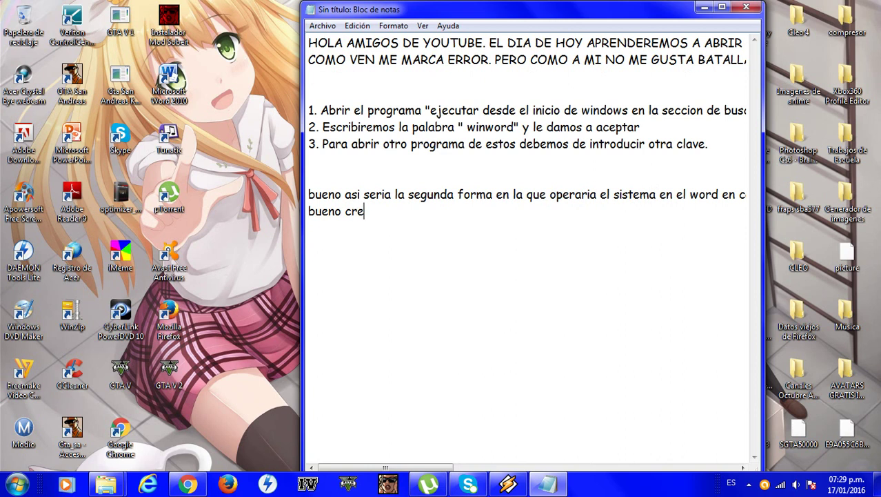
pyautogui.write('o que seria')
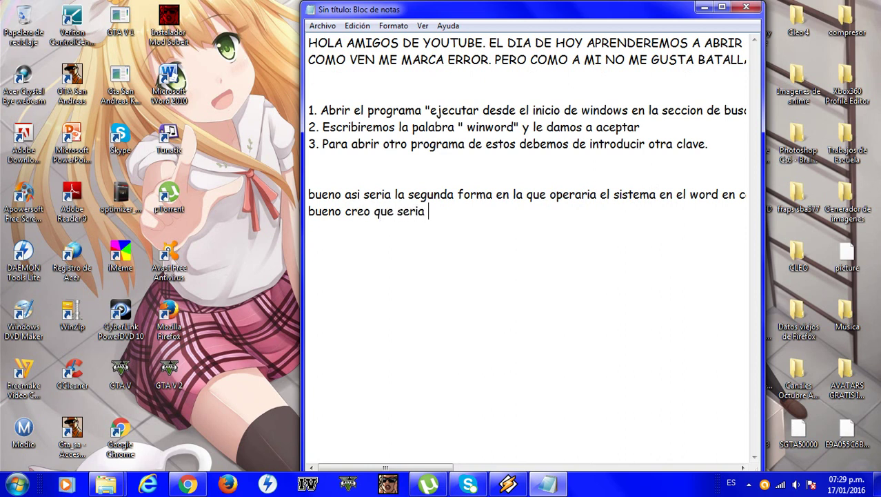
pyautogui.write(' todod')
pyautogui.press('BackSpace')
pyautogui.write('s')
pyautogui.write(' por ')
pyautogui.write('hoy!')
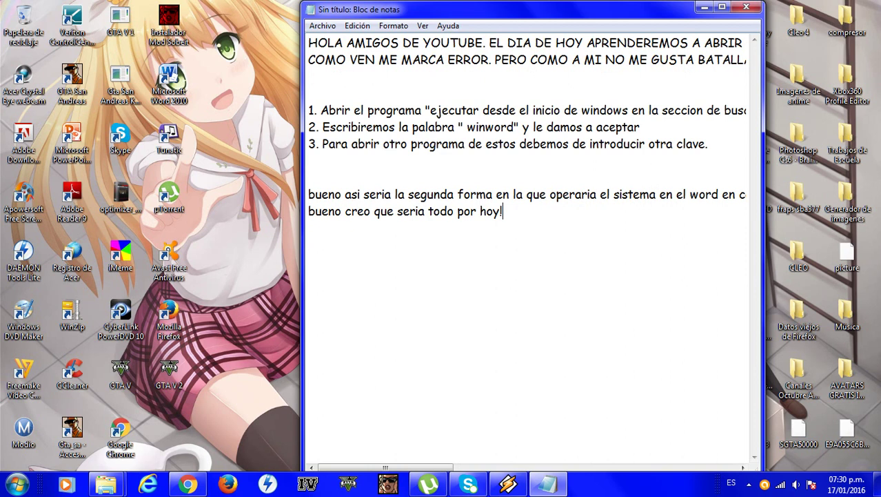
pyautogui.write('en la de')
pyautogui.write('scripcion ')
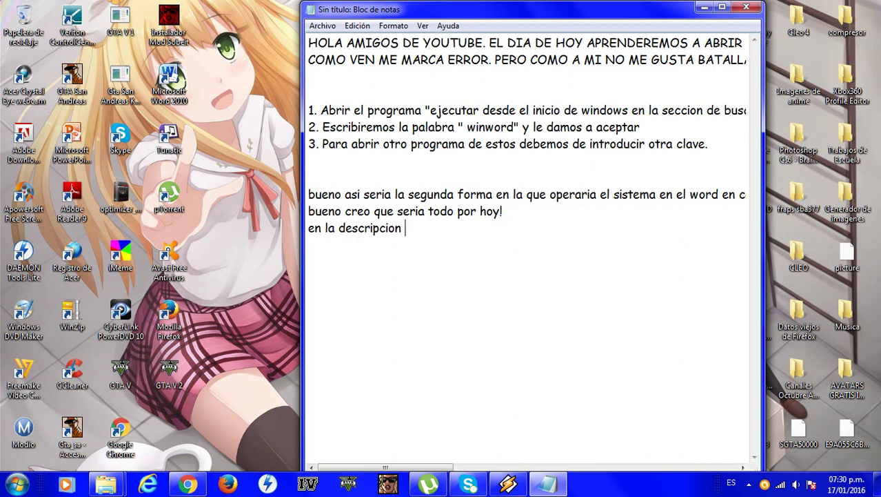
pyautogui.write('estaran l')
pyautogui.write('os 3 coma')
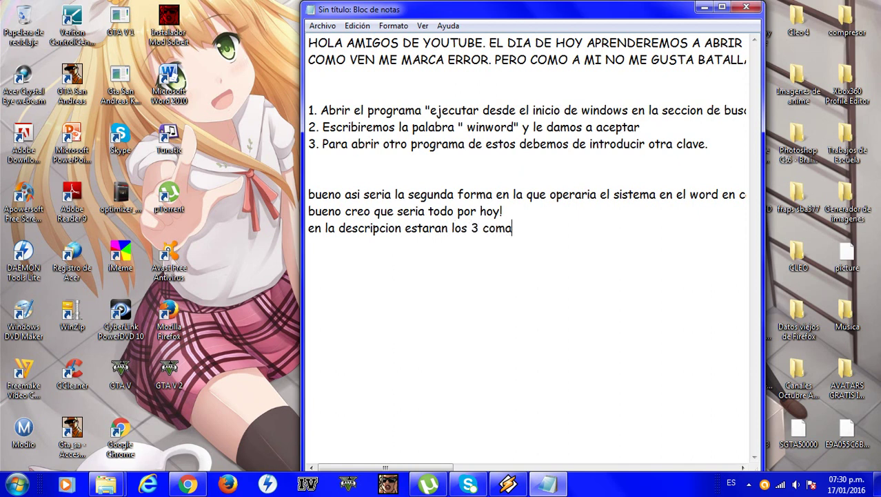
pyautogui.write('ndos que mas')
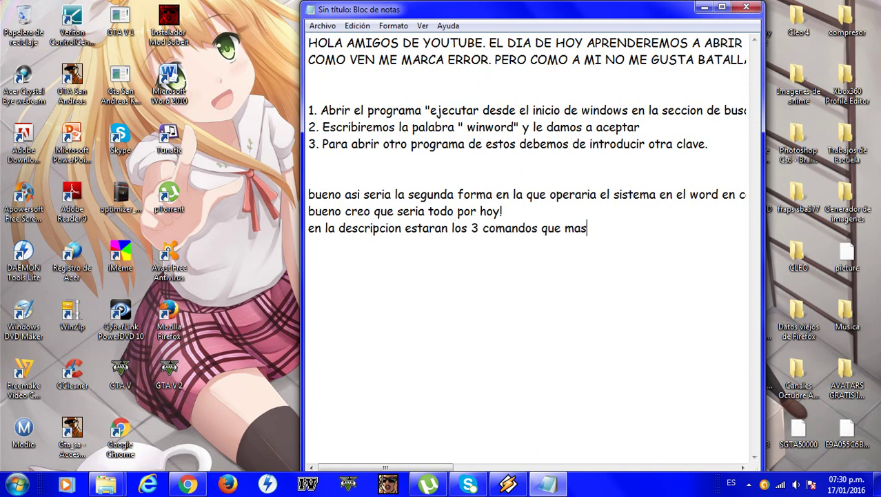
pyautogui.write(' se utili')
pyautogui.write('zan que f')
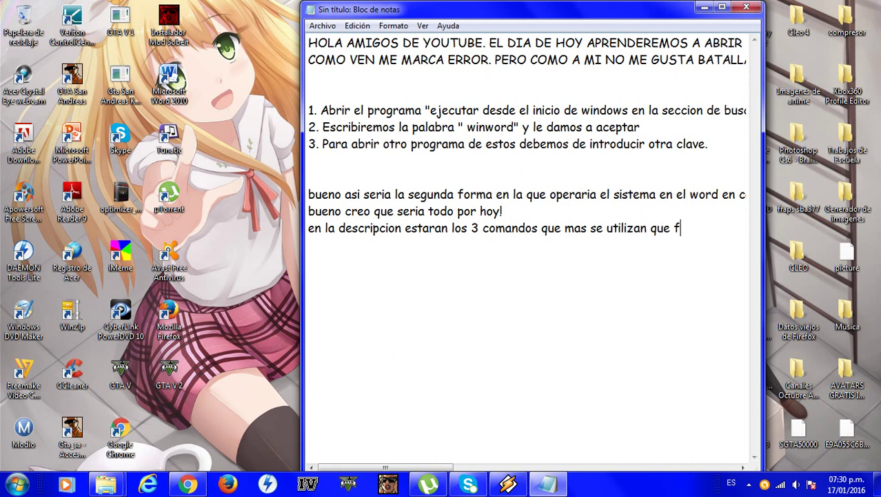
pyautogui.write('ueron lo que ')
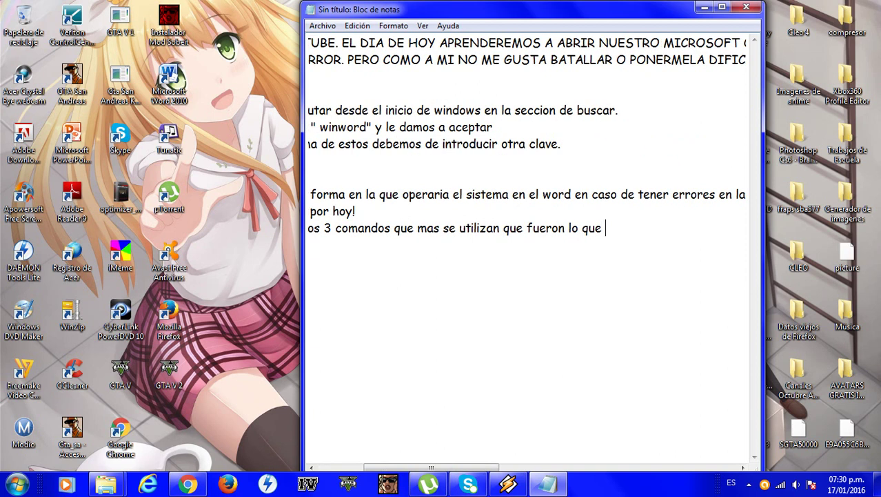
pyautogui.write('yo pu')
pyautogui.write('se xD')
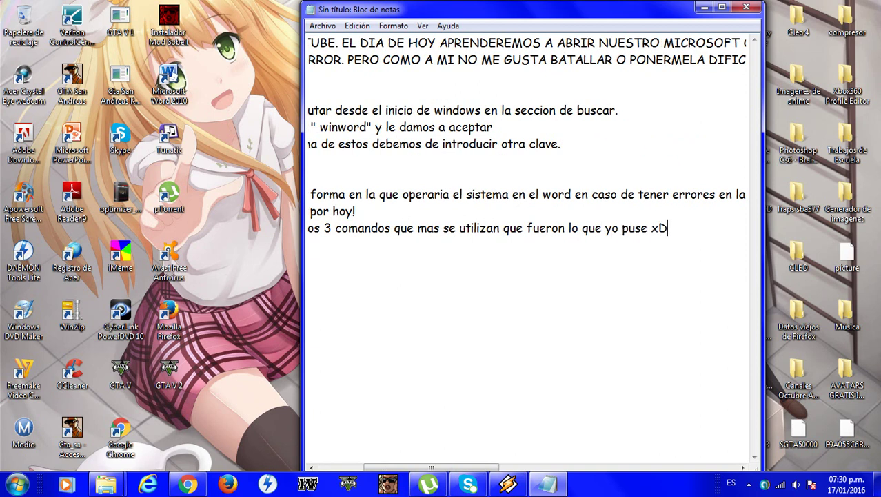
pyautogui.press('Return')
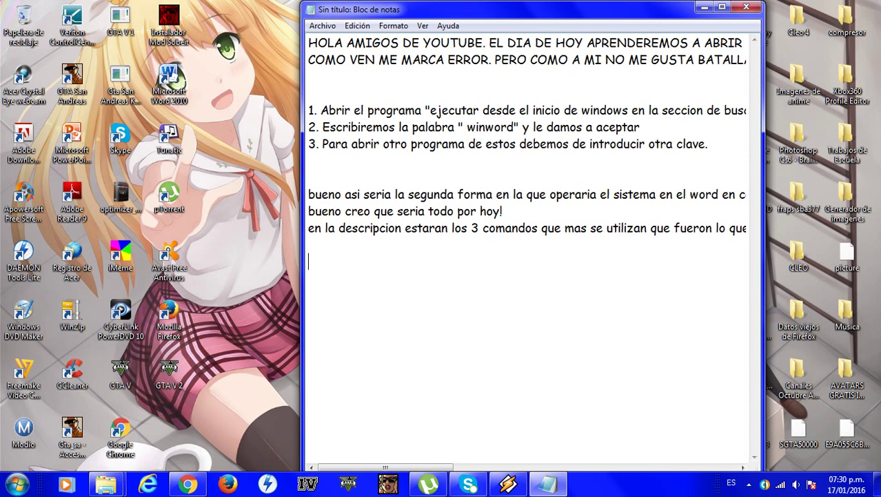
# Type the farewell 'Bueno hasta la proxima... otro video xD' on its own line
pyautogui.write('Bueno ')
pyautogui.write('hasta la p')
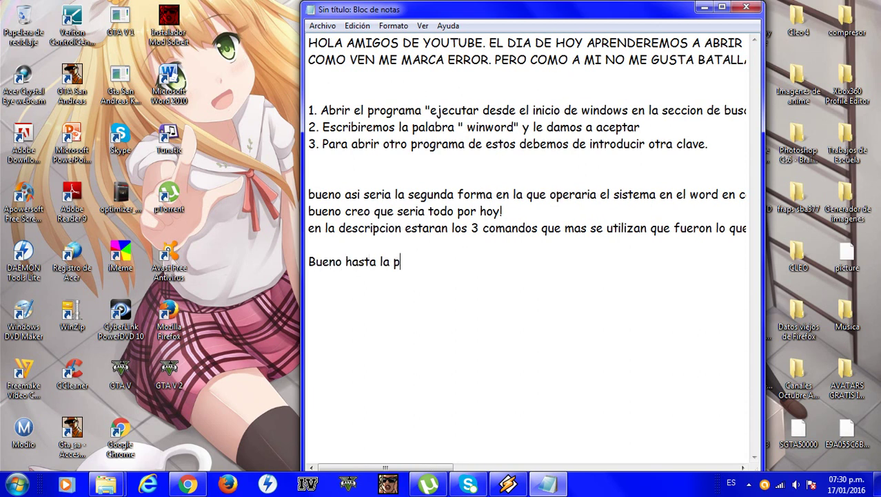
pyautogui.write('roxima que')
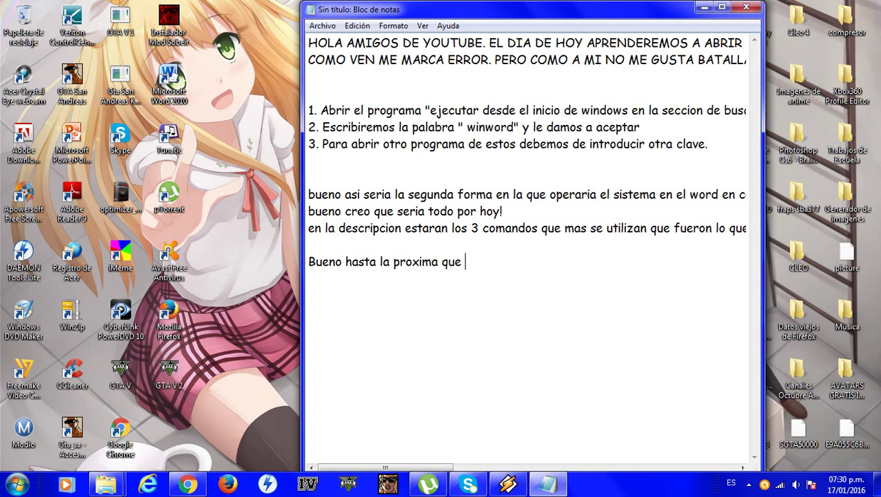
pyautogui.write(' no sabrew ha')
pyautogui.write('sta')
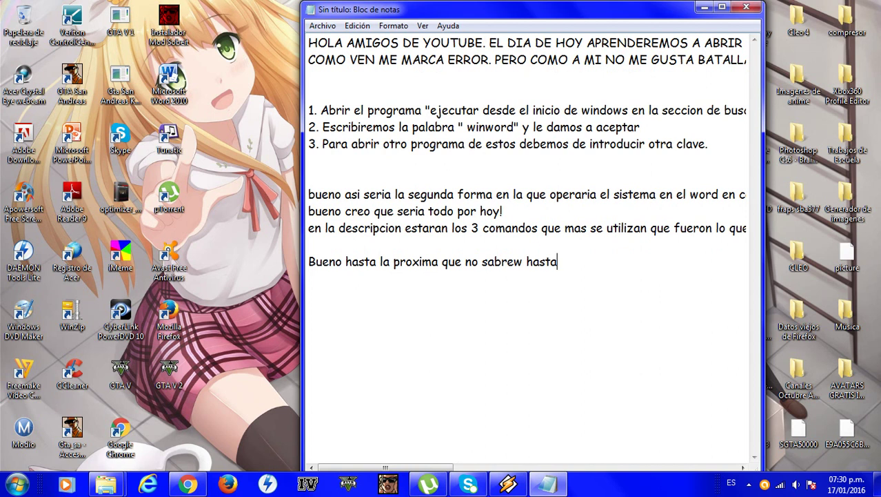
pyautogui.write(' cu')
pyautogui.write('ando suba ')
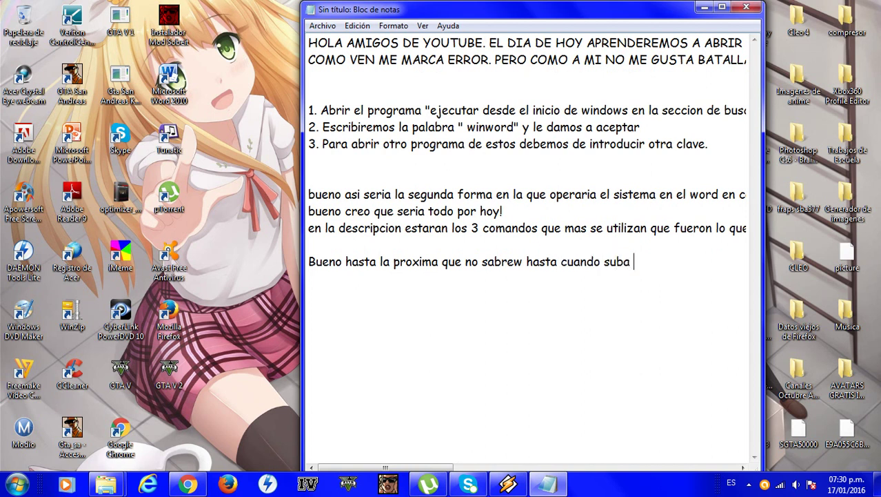
pyautogui.write('otro vido')
pyautogui.write('eo')
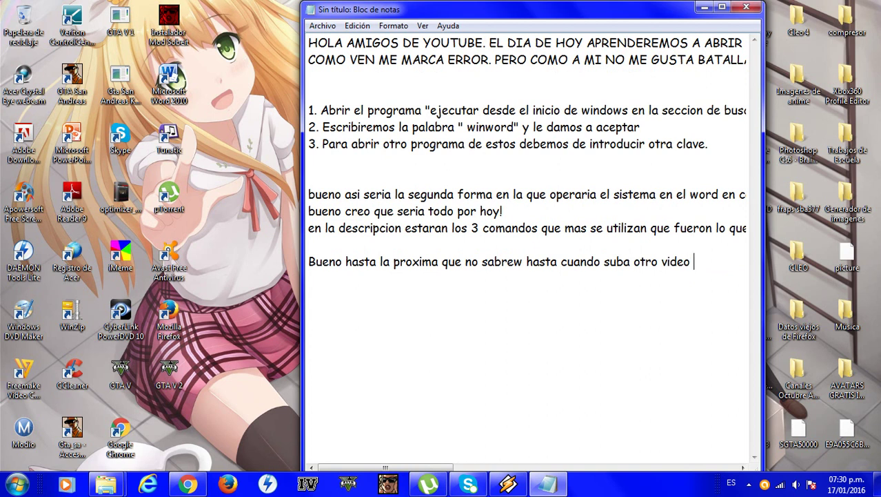
pyautogui.write('xD')
pyautogui.press('Return')
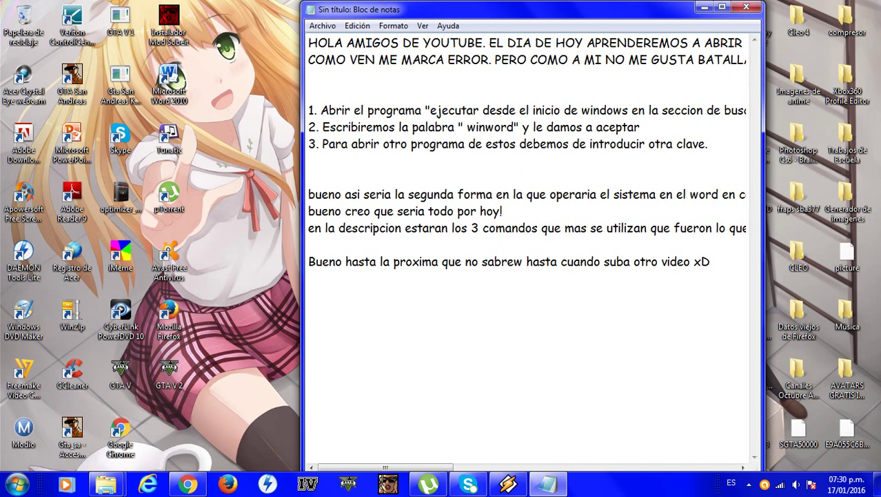